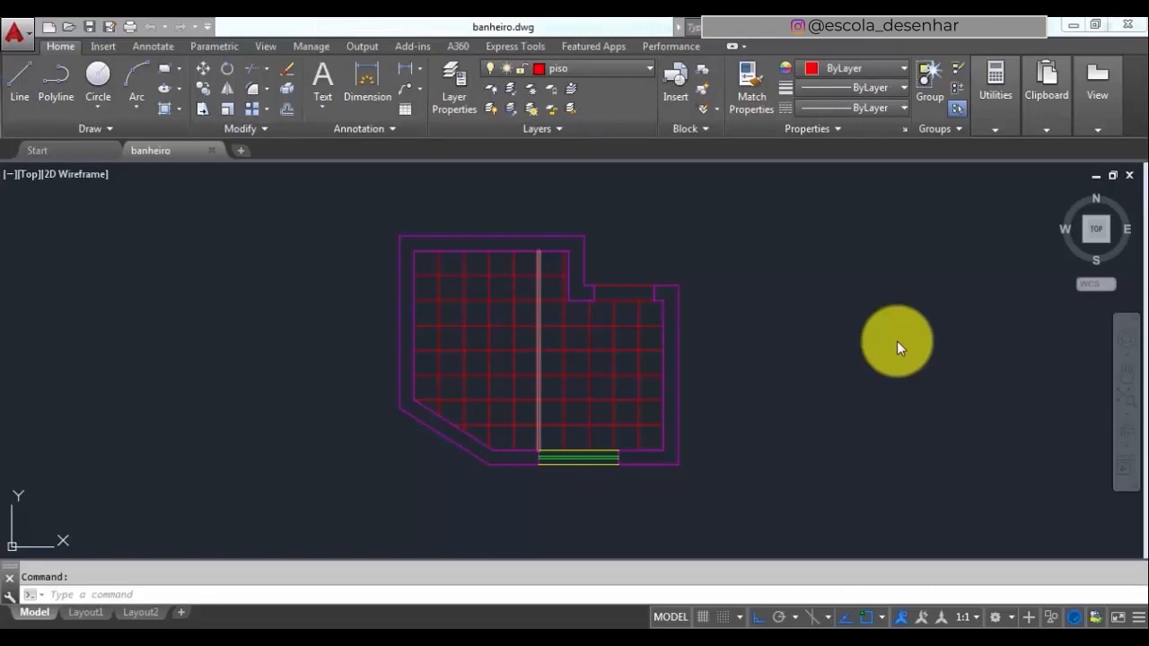
- Compare the bathroom drawing in AutoCAD with the reference plan Banheiro-Layout1.pdf in Foxit Reader, focusing on the shower partition
left_click(825, 366)
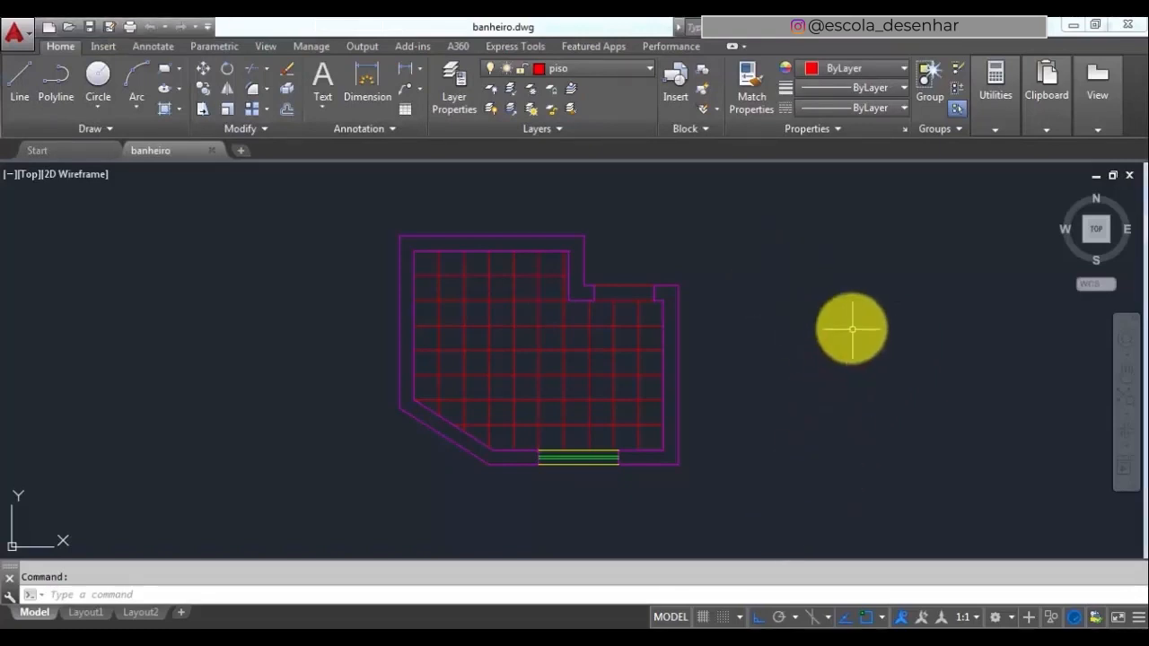
left_click(441, 638)
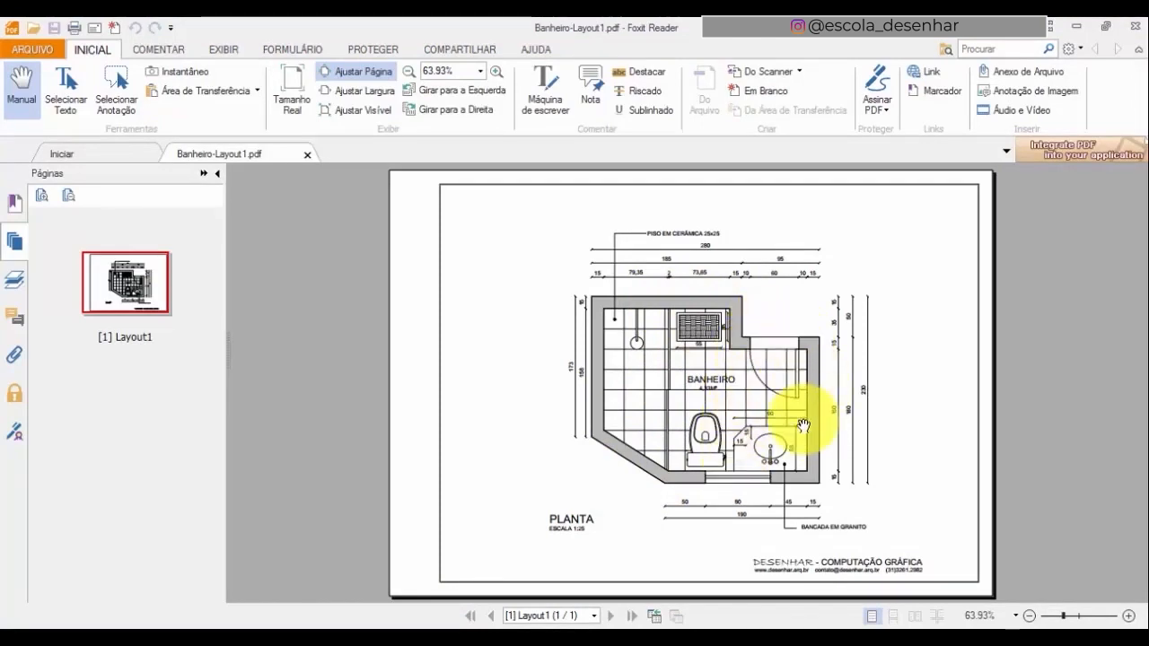
left_click(341, 641)
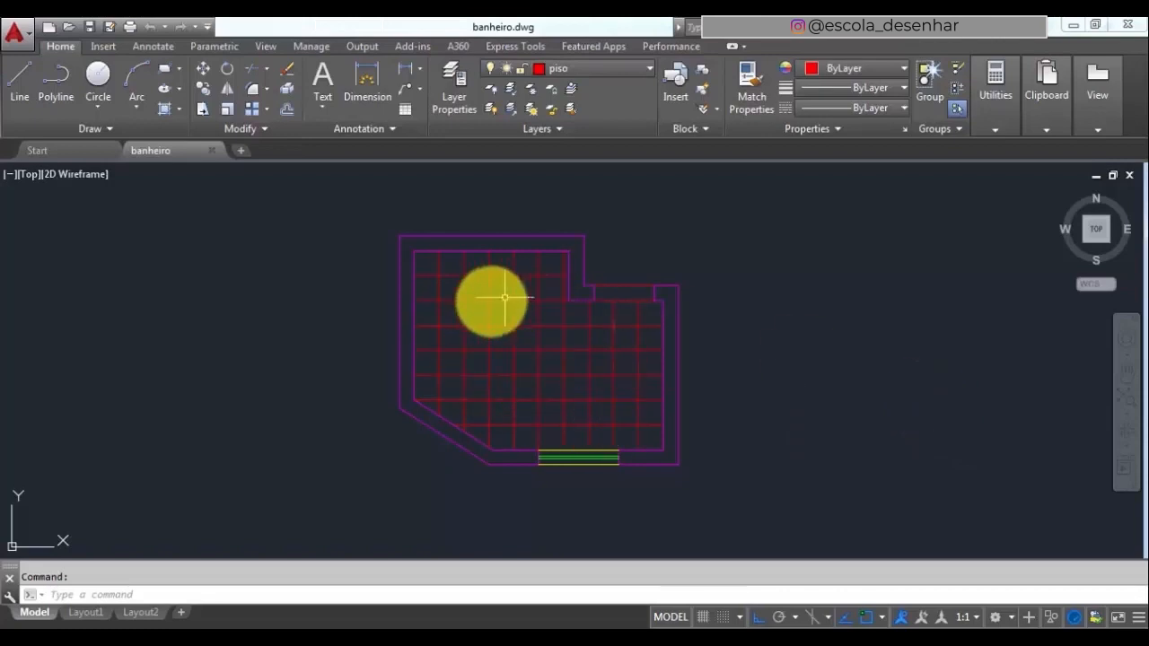
left_click(443, 638)
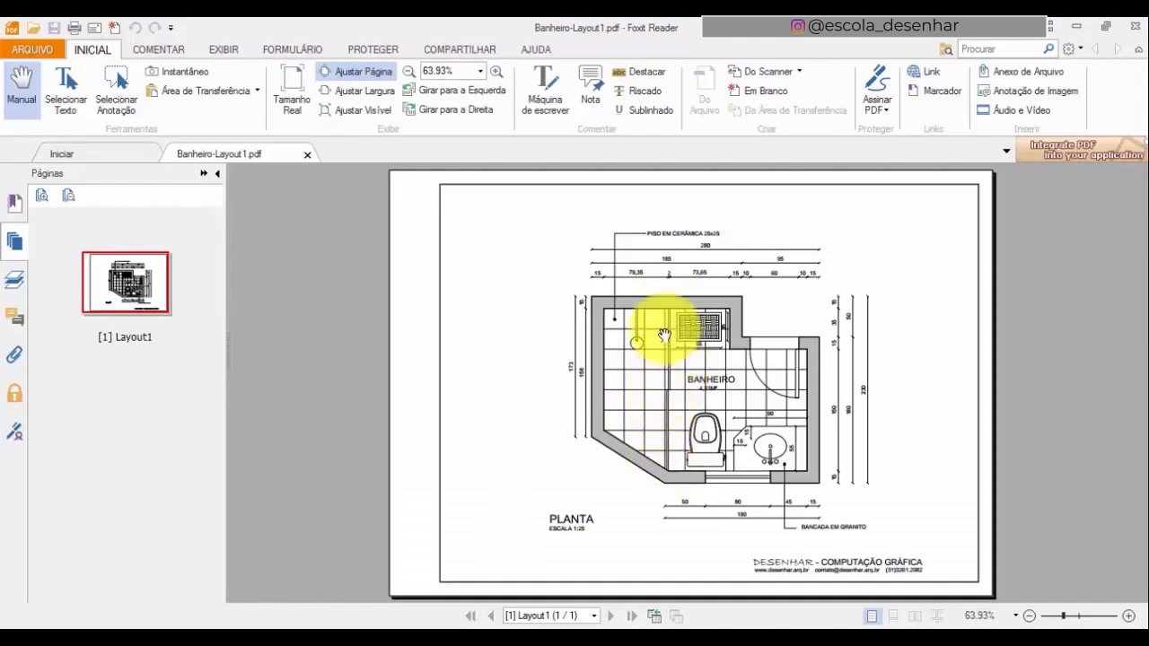
left_click(386, 638)
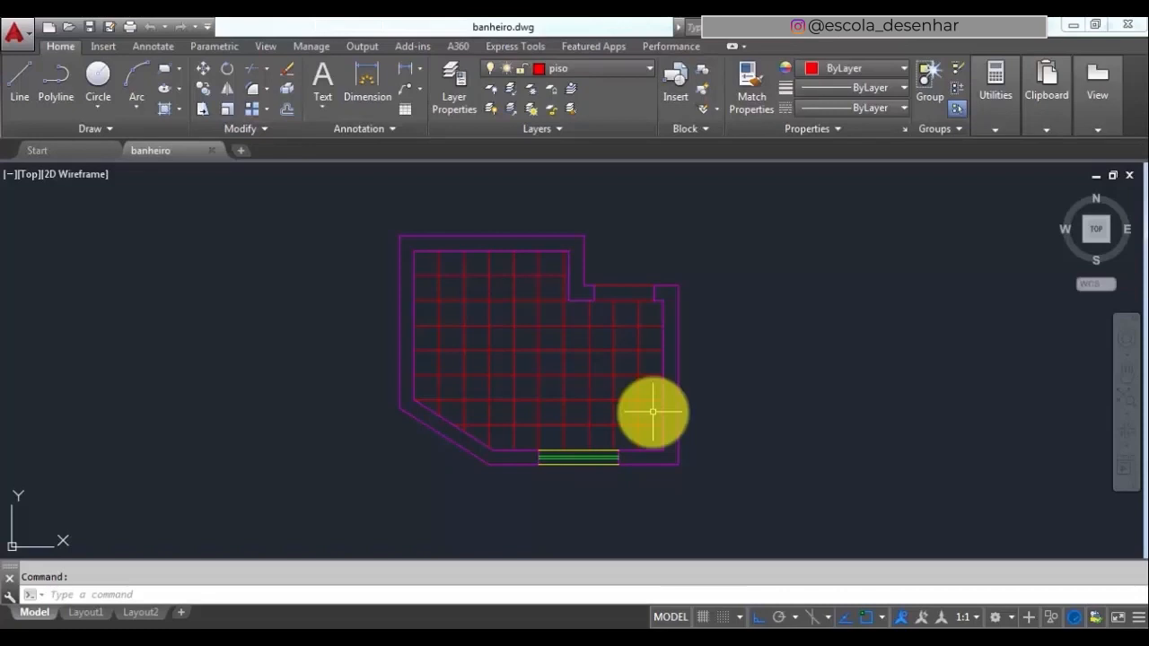
- Make vidro the current layer and turn off the piso layer
left_click(610, 73)
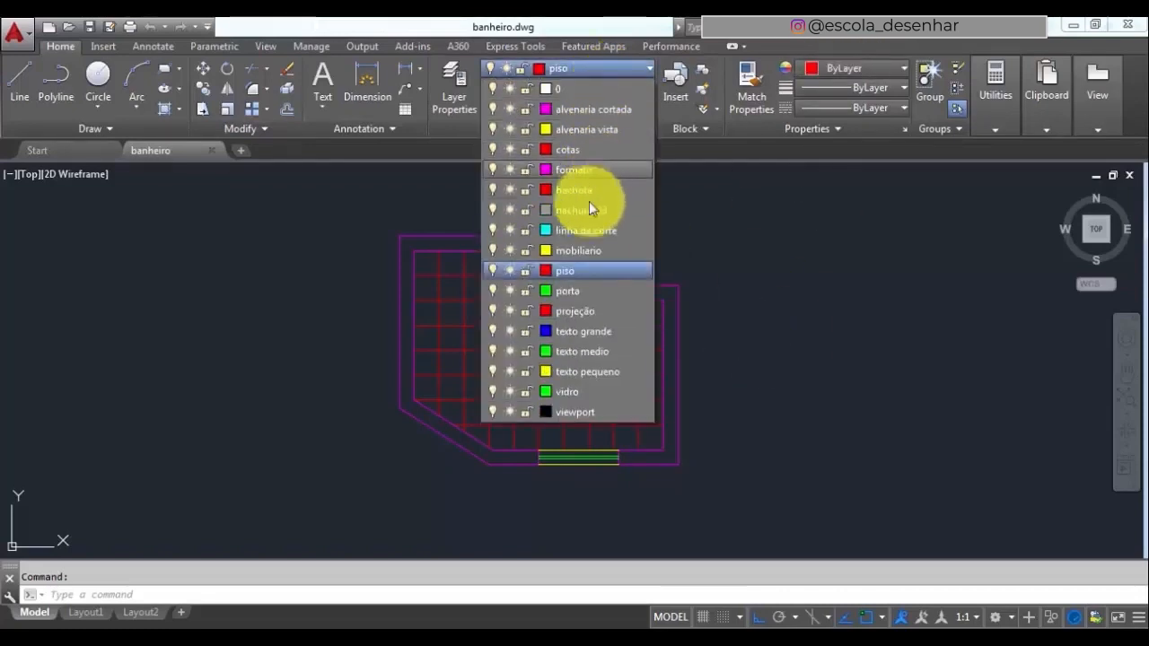
left_click(597, 392)
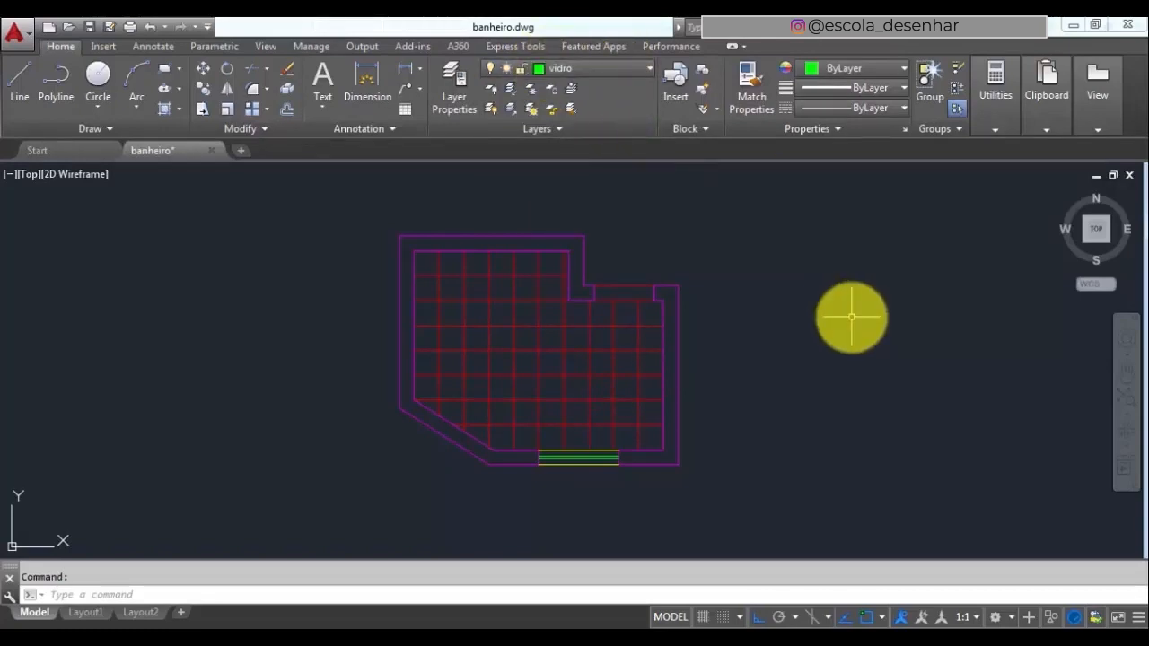
left_click(613, 66)
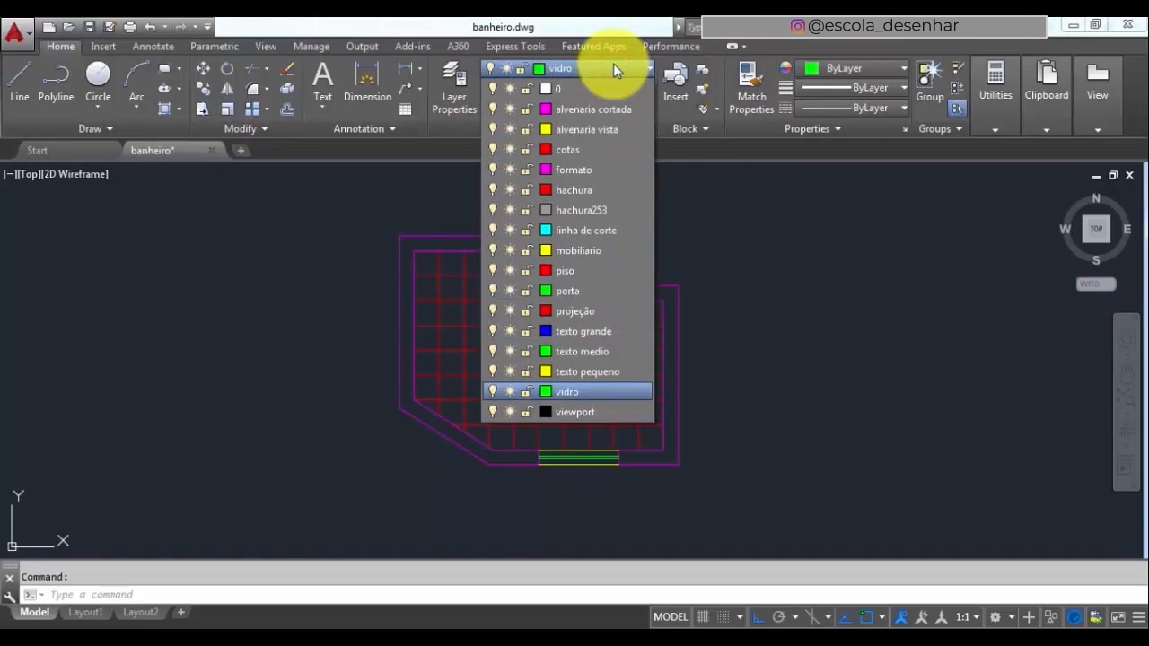
left_click(493, 269)
left_click(880, 316)
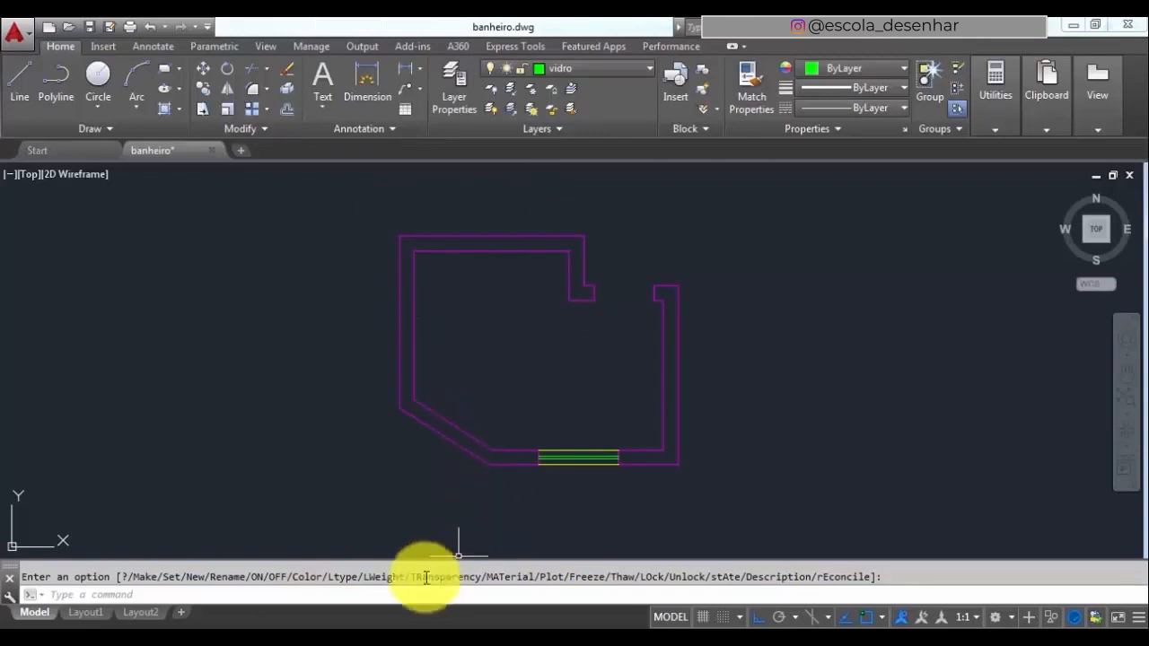
left_click(23, 76)
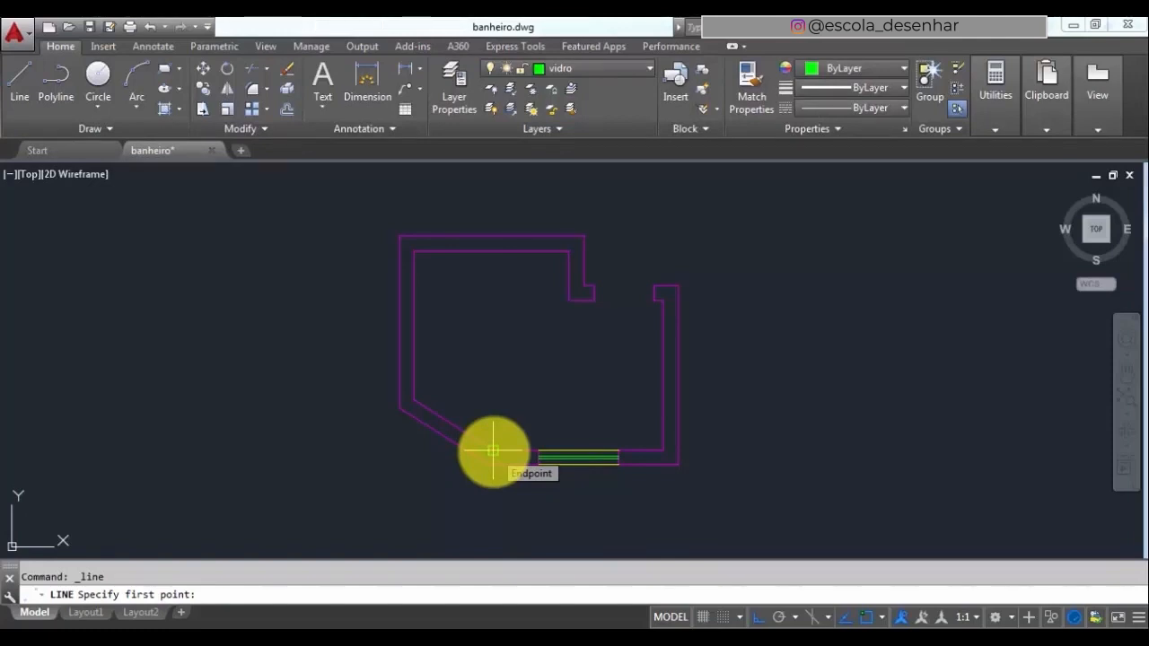
left_click(493, 451)
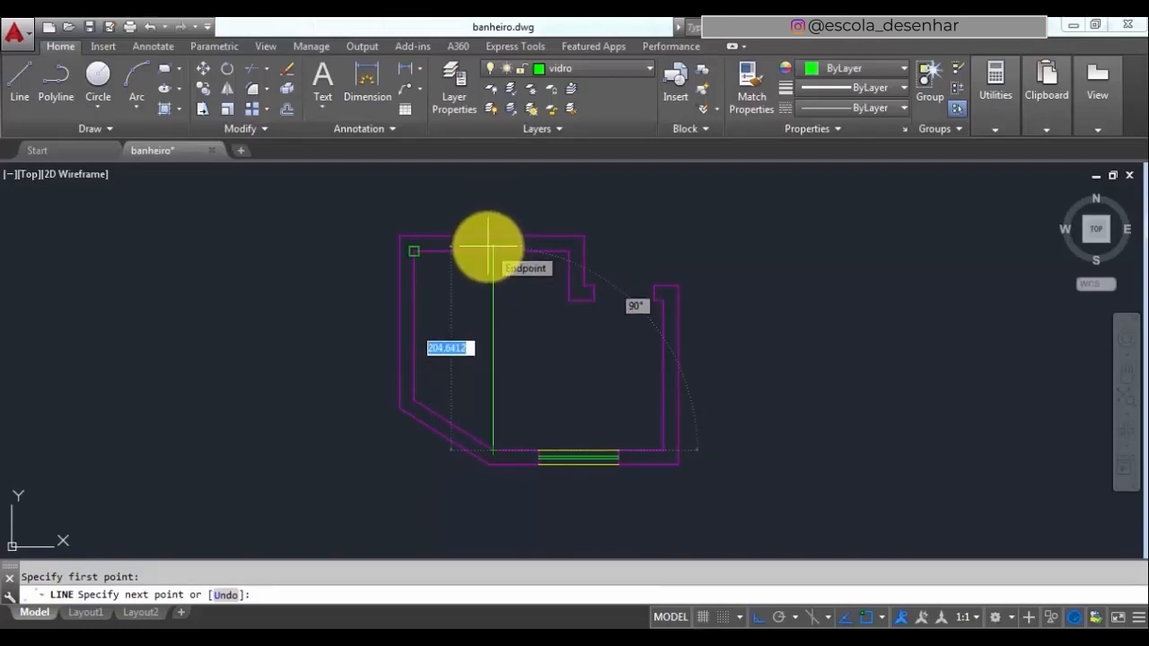
key("Escape")
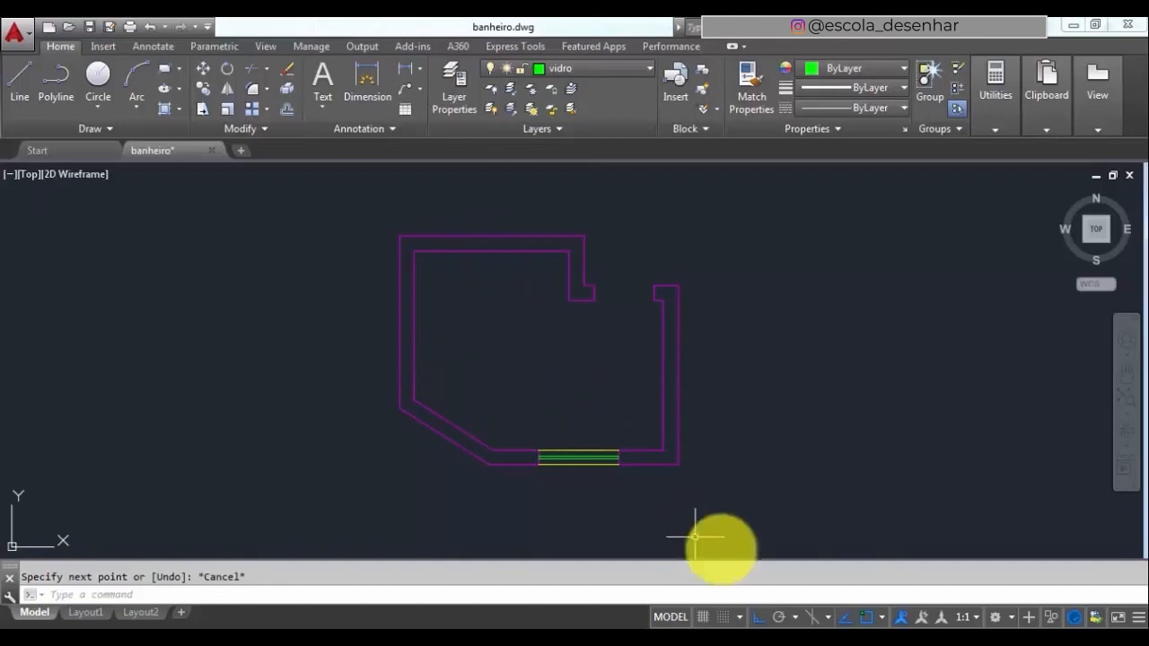
- Enable the Perpendicular object snap in the drafting settings
left_click(881, 618)
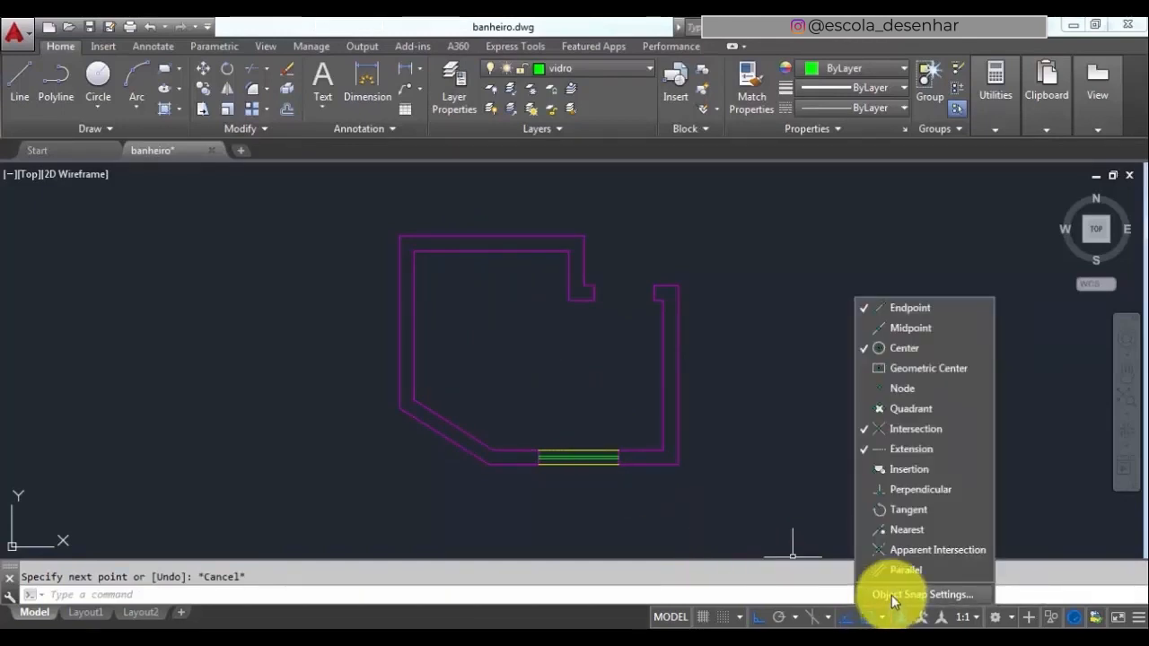
left_click(893, 597)
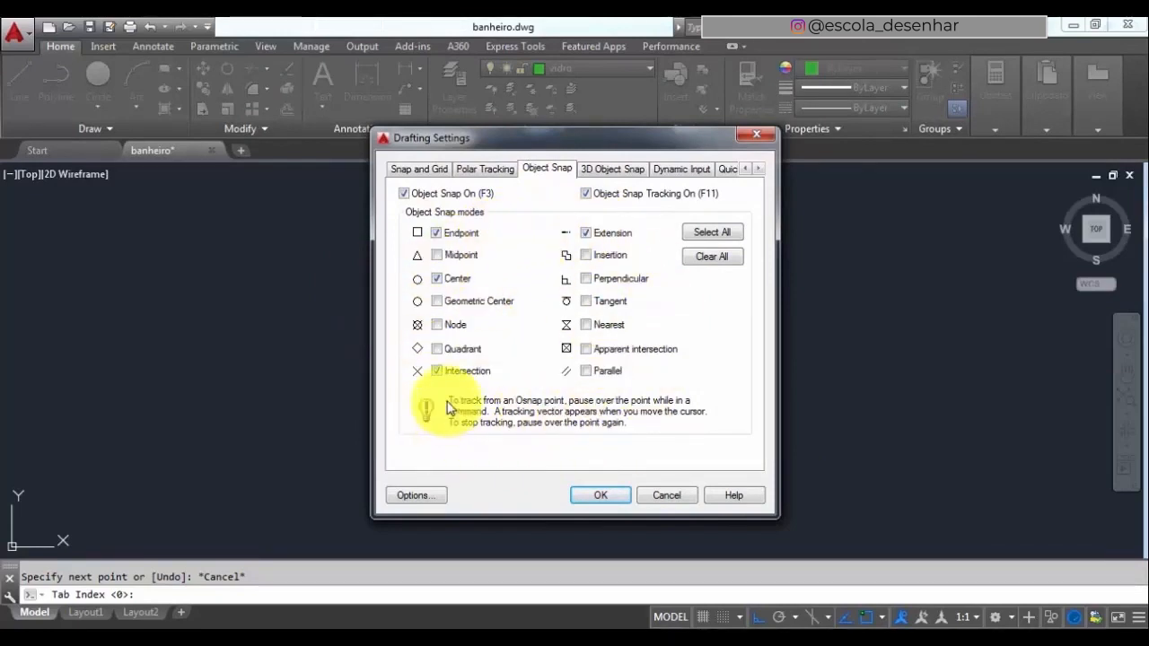
left_click(588, 283)
left_click(612, 498)
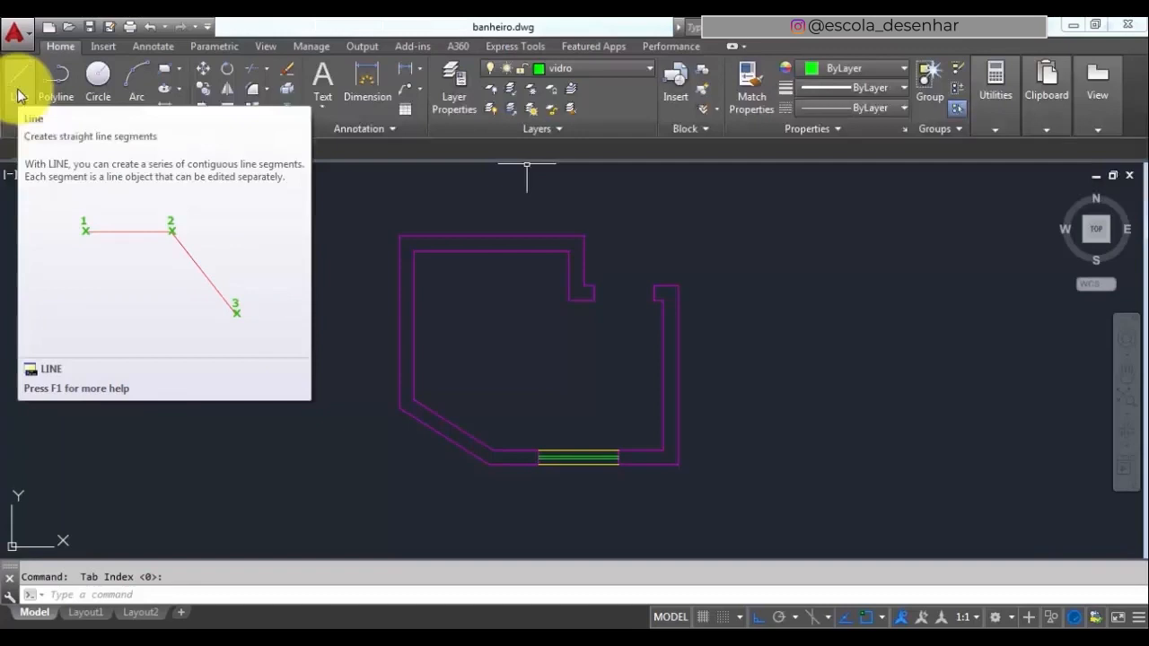
- Draw a vertical line from the inner corner where the slanted wall meets the bottom wall, perpendicular to the upper inner wall line
left_click(18, 90)
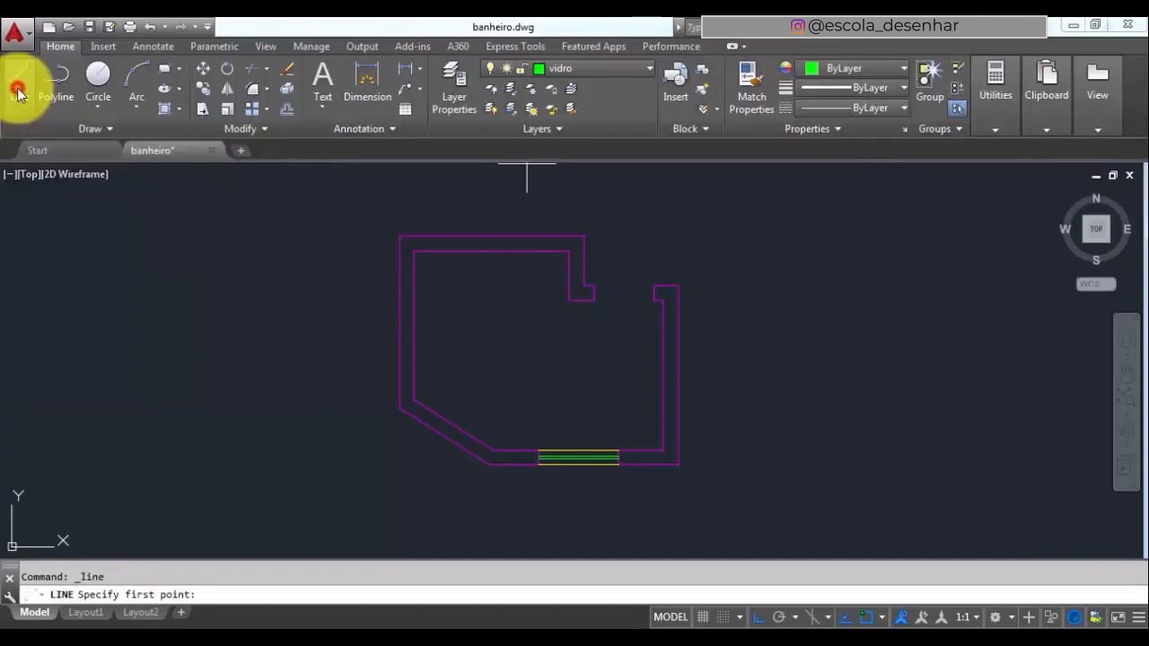
left_click(493, 450)
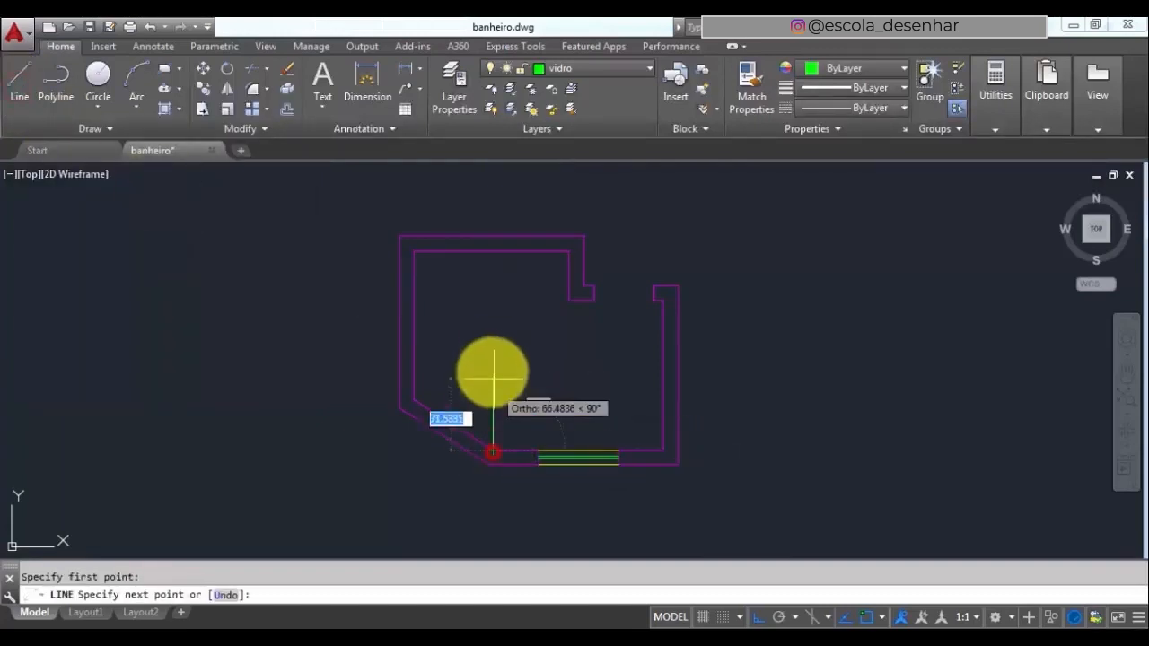
left_click(493, 252)
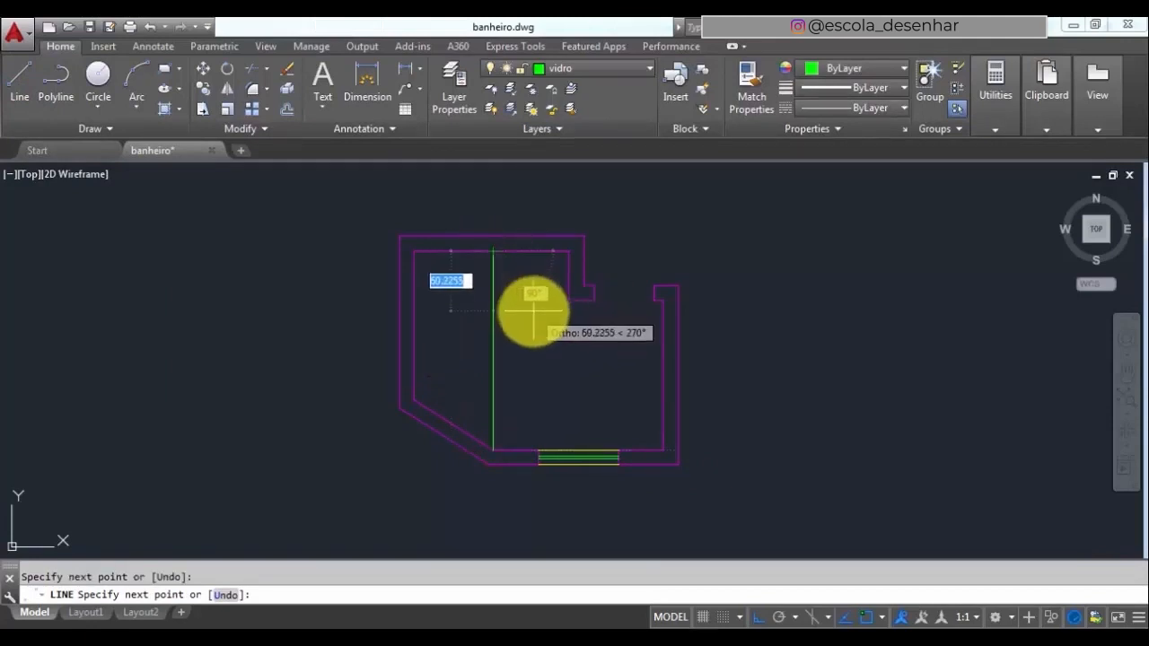
key("Return")
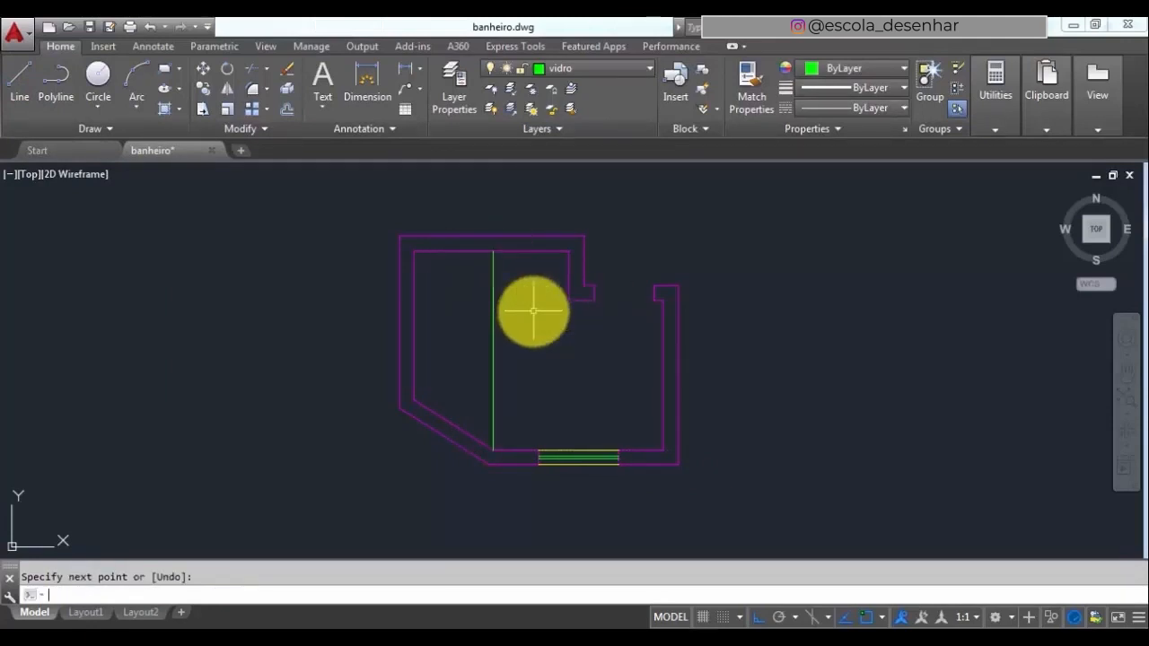
- Check the shower partition in the reference PDF and offset the vertical glass line by 2 to both sides in AutoCAD
left_click(458, 639)
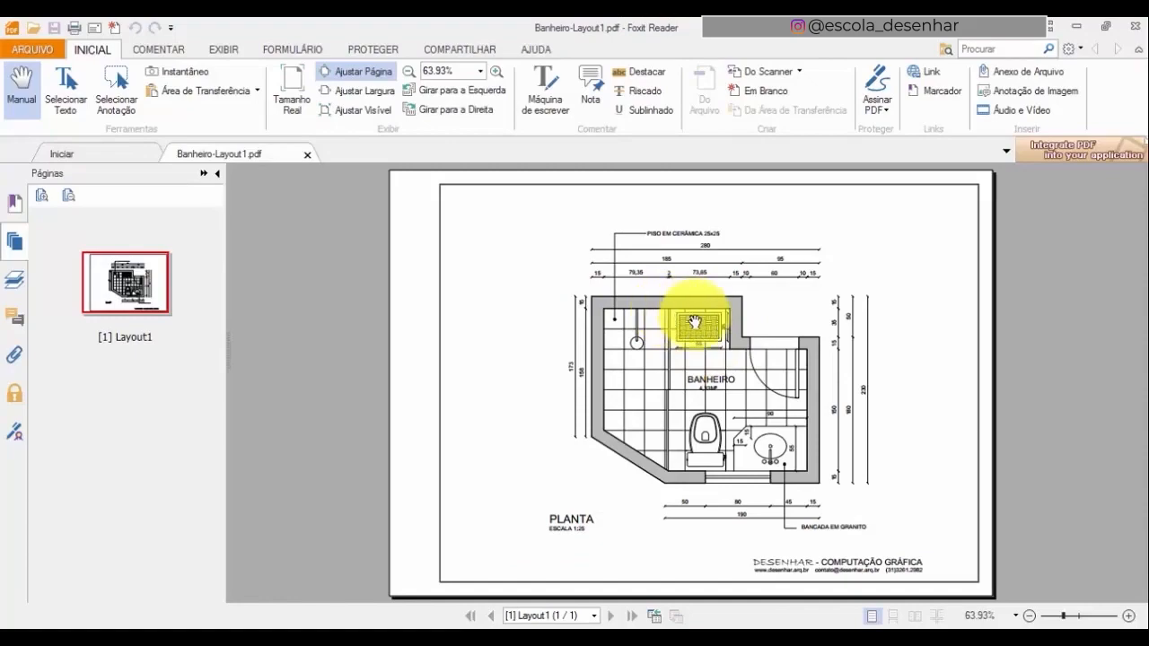
left_click(341, 640)
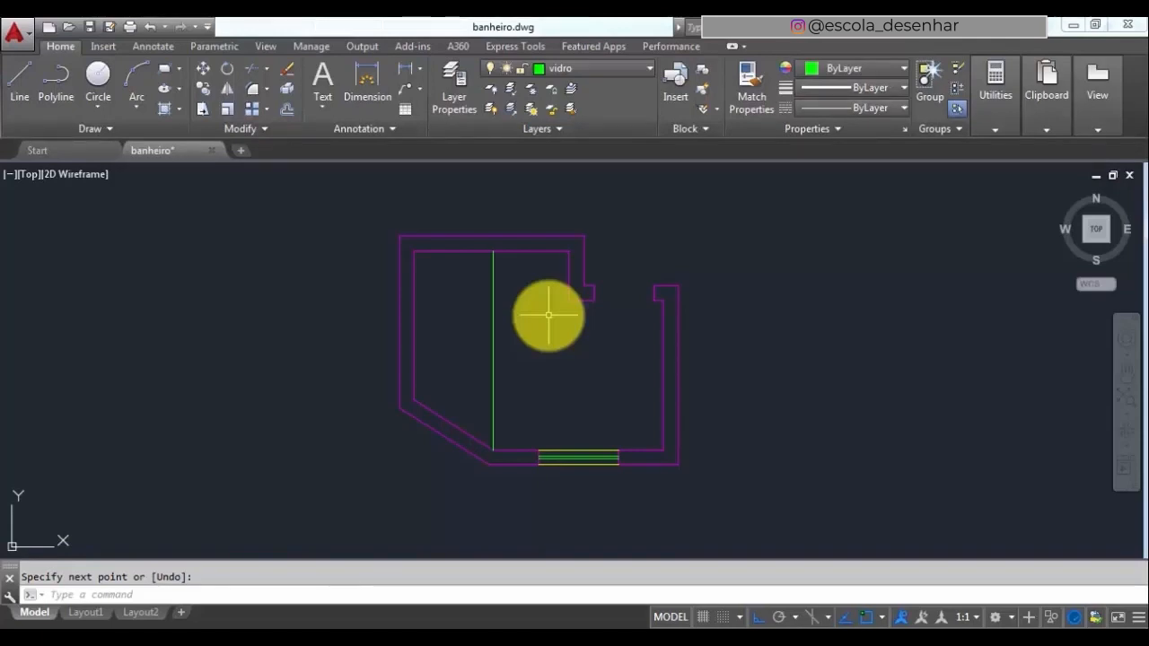
left_click(287, 115)
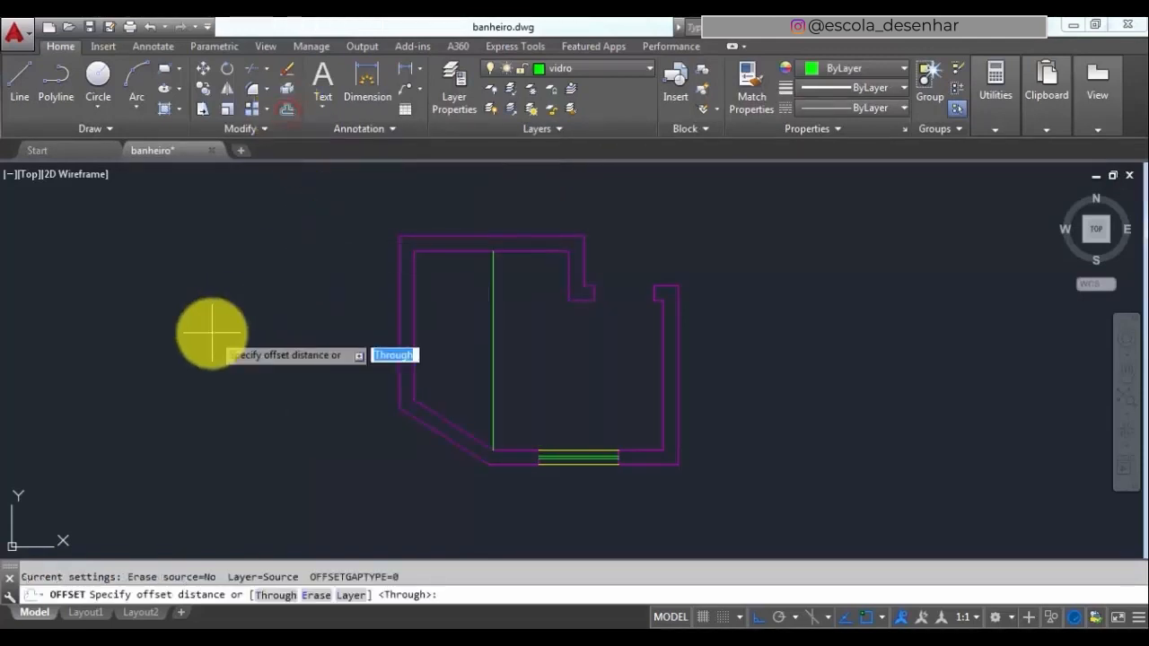
type("2")
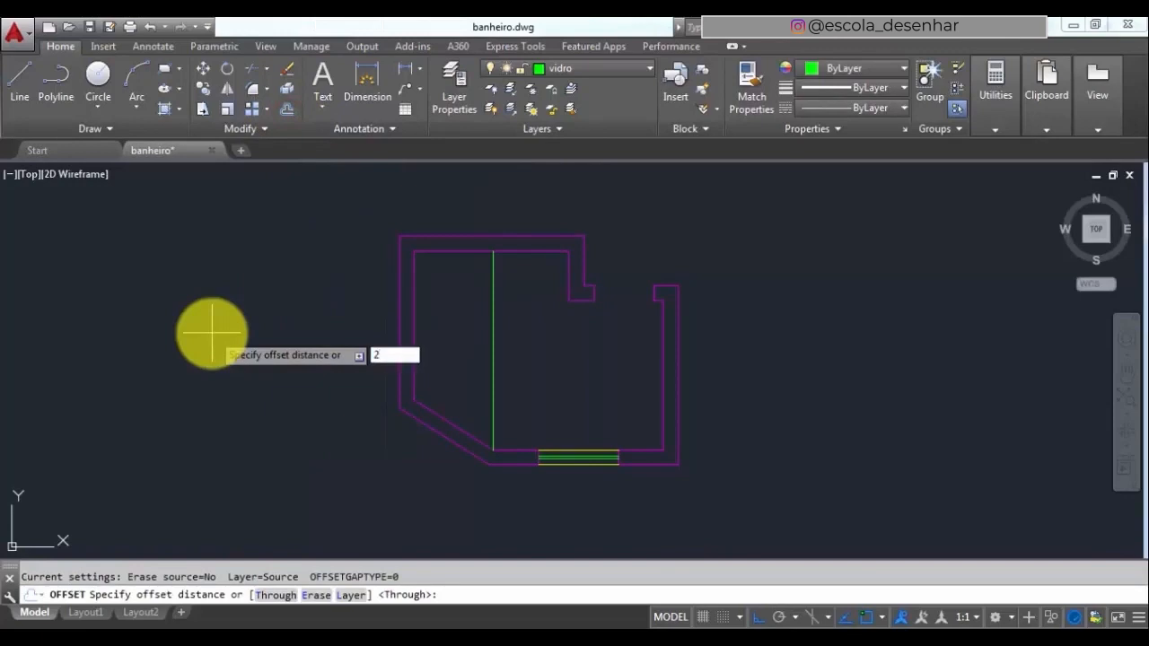
key("Return")
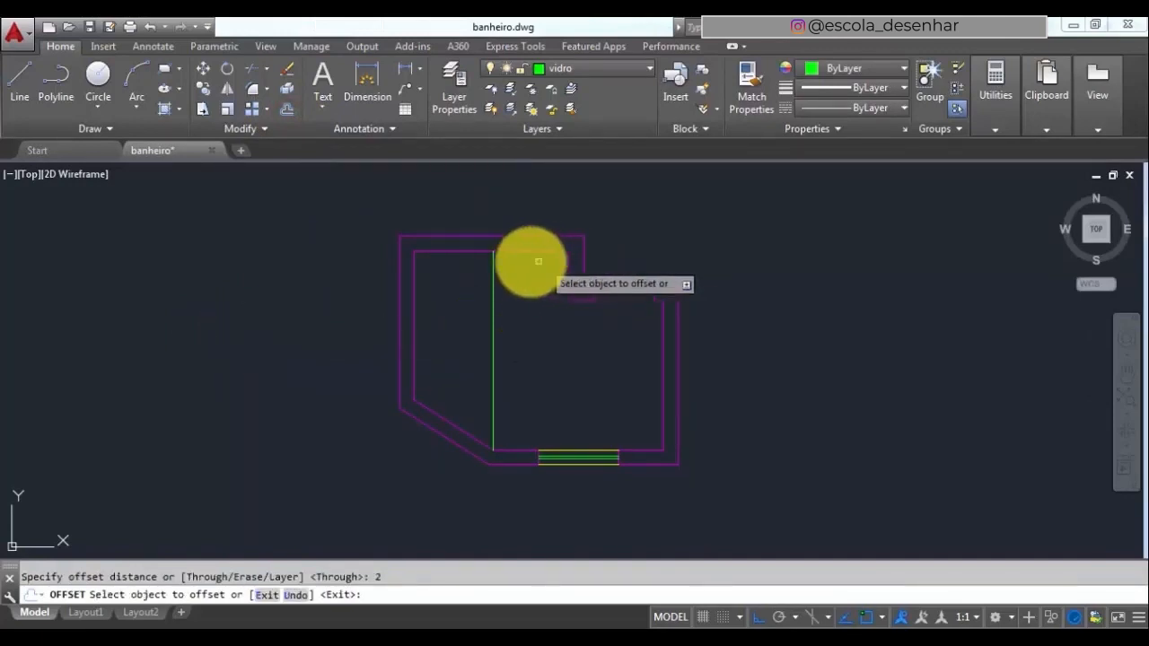
left_click(493, 271)
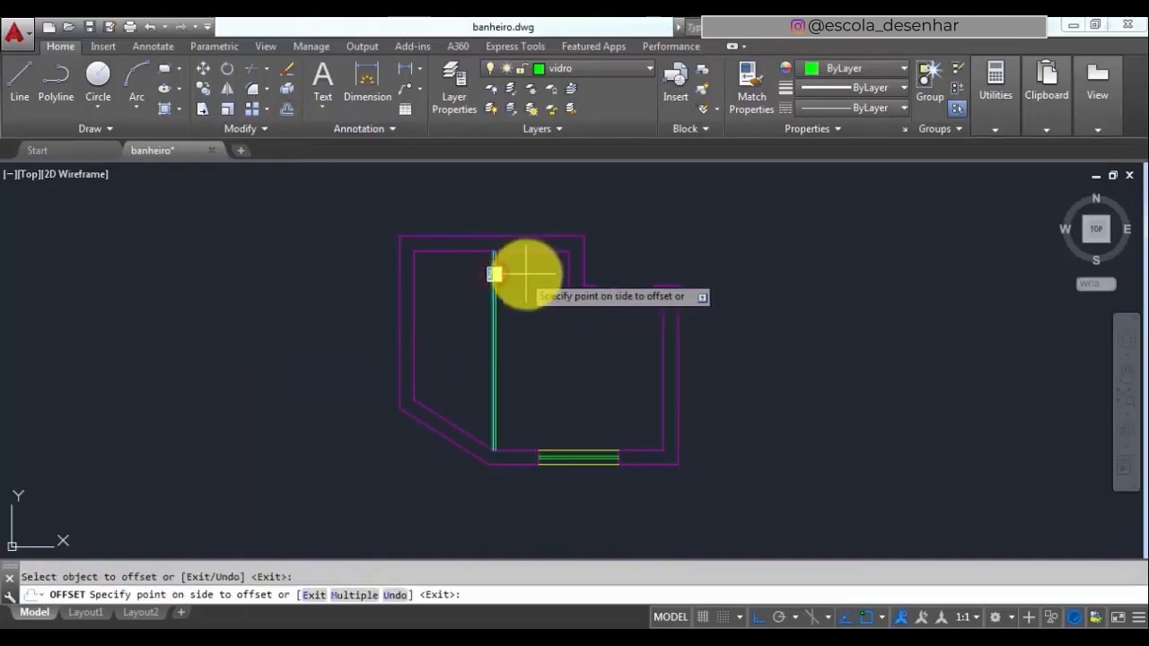
left_click(538, 274)
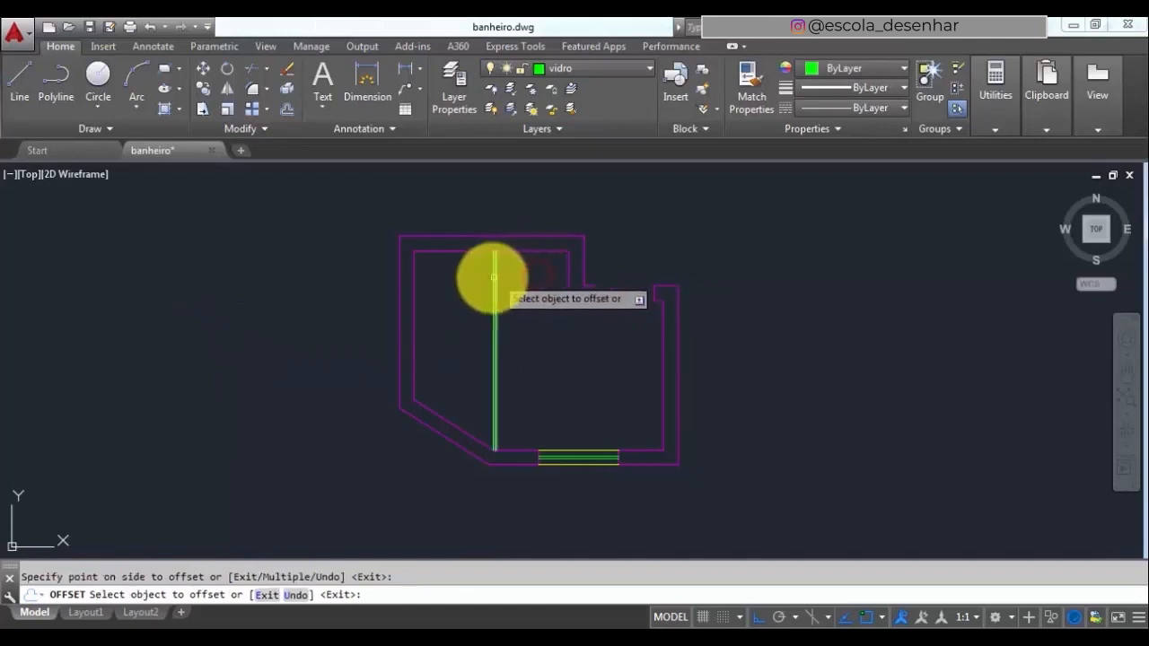
left_click(492, 277)
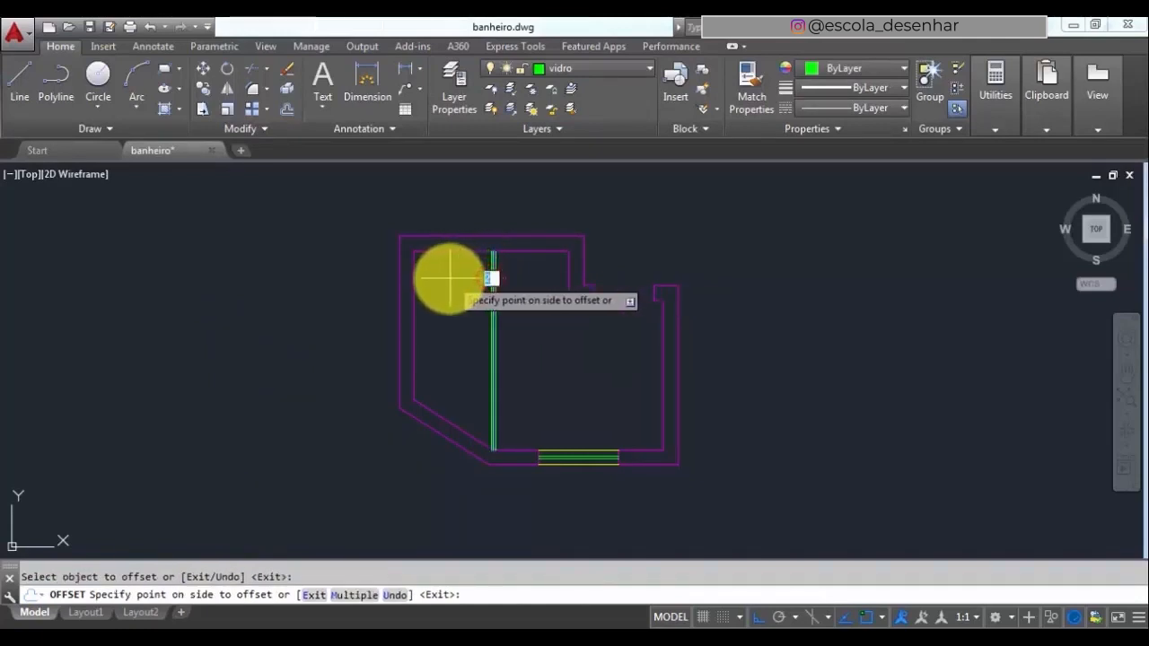
left_click(449, 277)
key("Return")
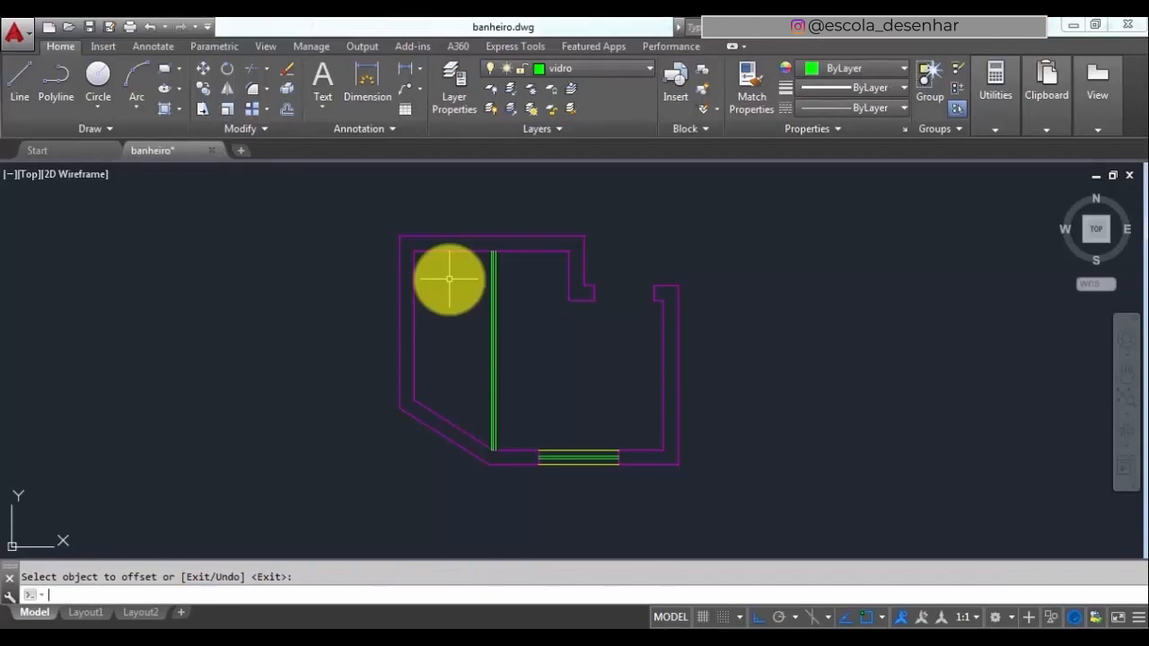
- Start the Line command and enable the Midpoint object snap in the drafting settings
left_click(15, 79)
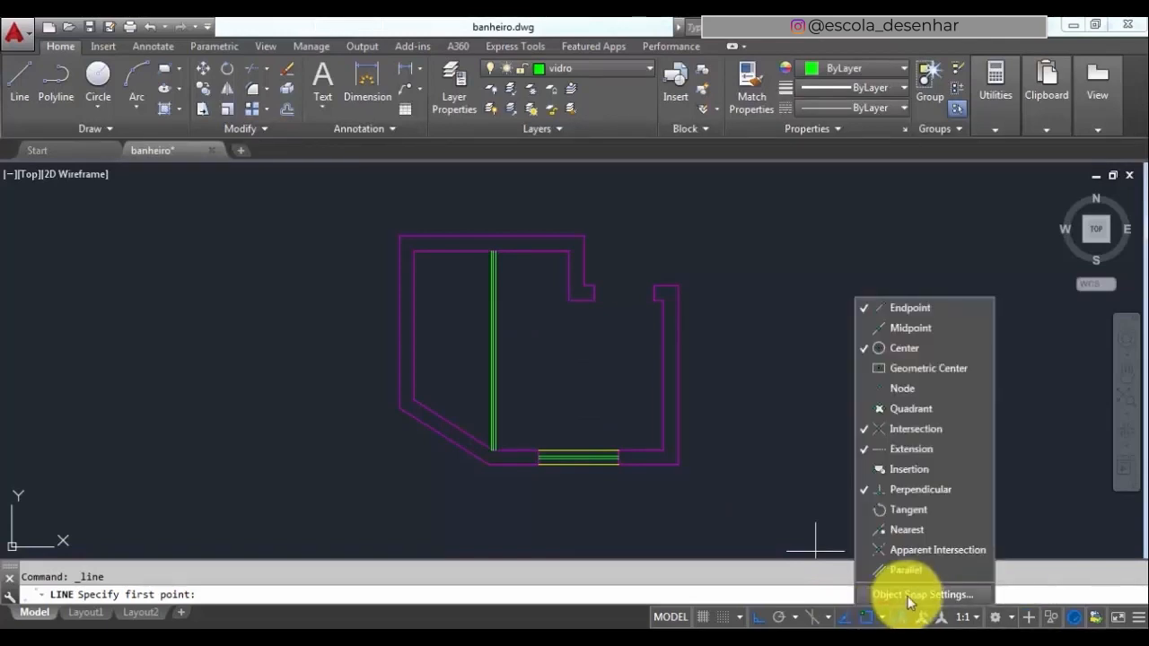
left_click(906, 594)
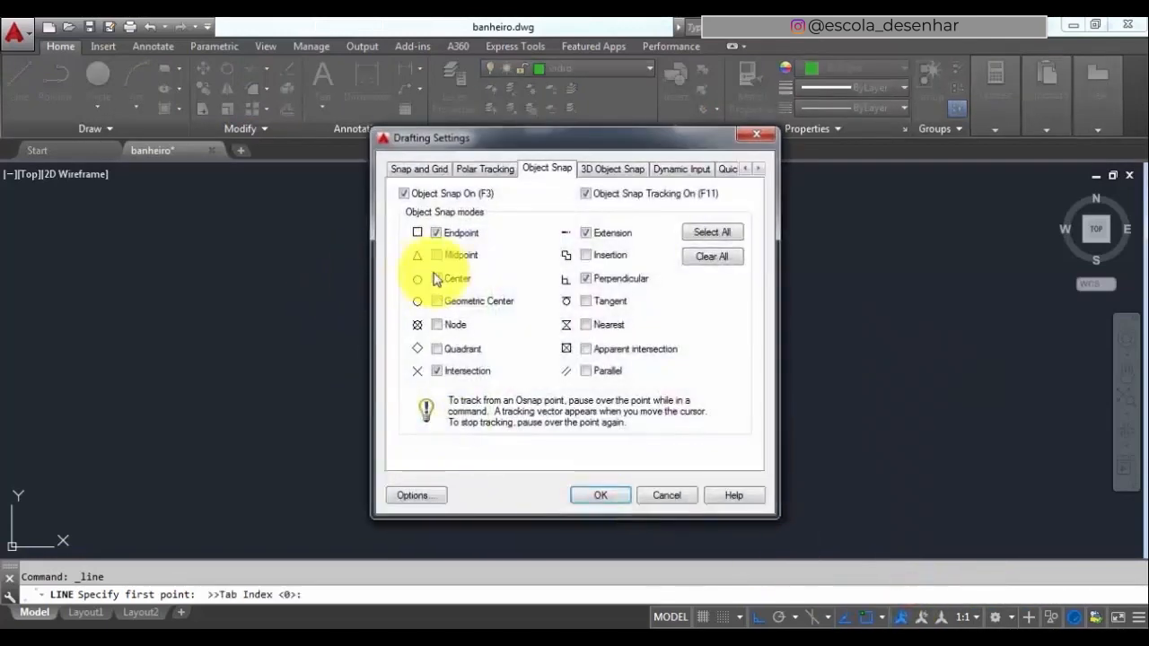
left_click(435, 255)
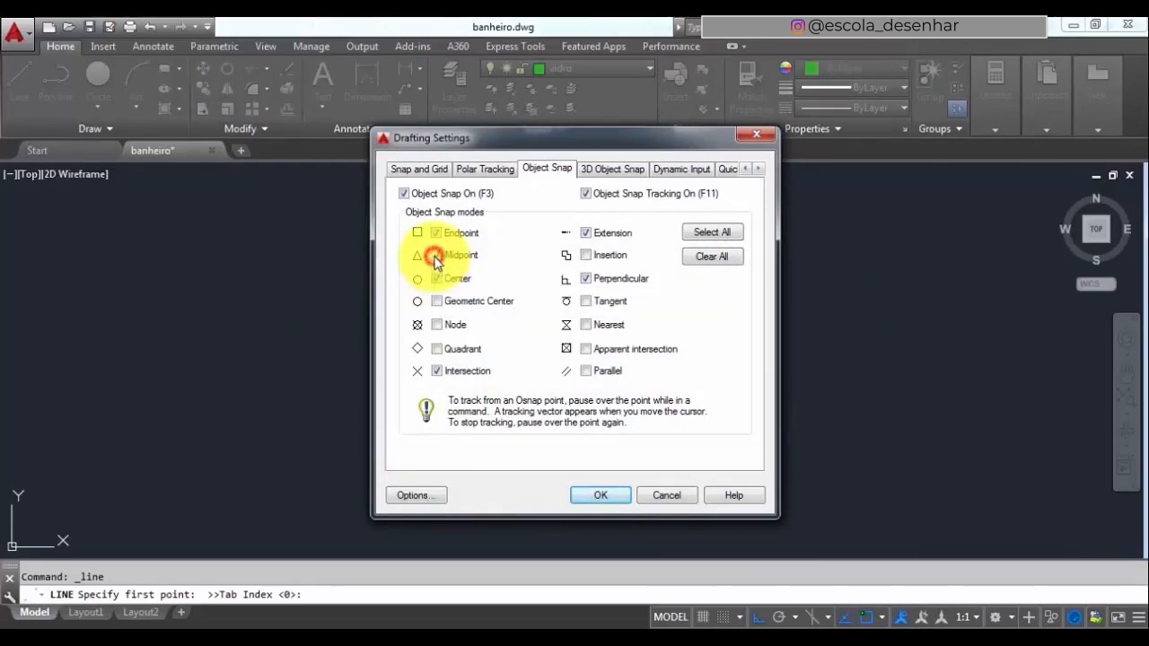
left_click(593, 494)
- Draw a horizontal line joining the midpoints of the two outer glass lines of the shower partition
scroll(500, 353, "up", 5)
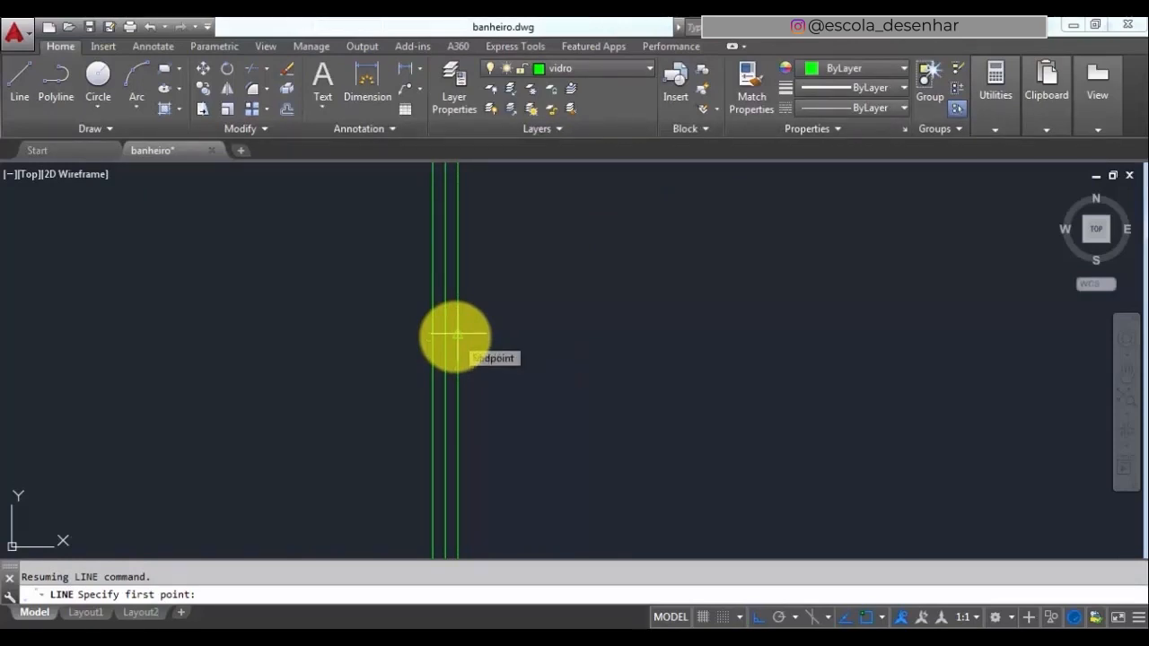
left_click(457, 335)
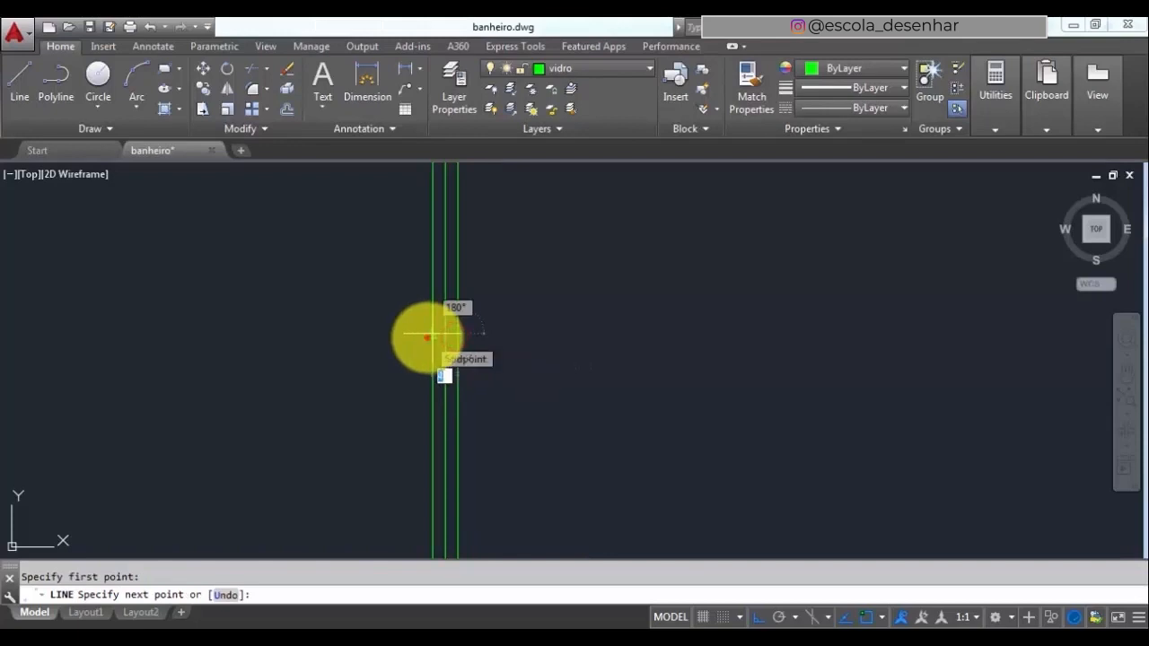
left_click(432, 335)
key("Return")
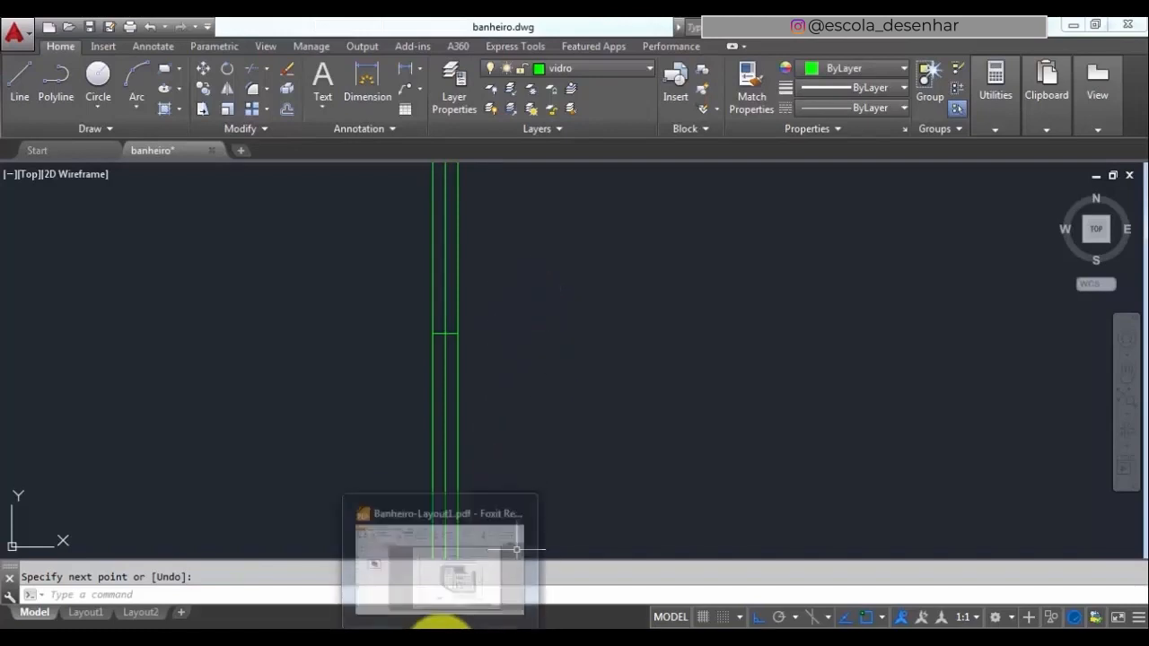
- Check the partition in the reference PDF, and in AutoCAD trim the left glass line above and the right glass line below the short horizontal line
left_click(440, 623)
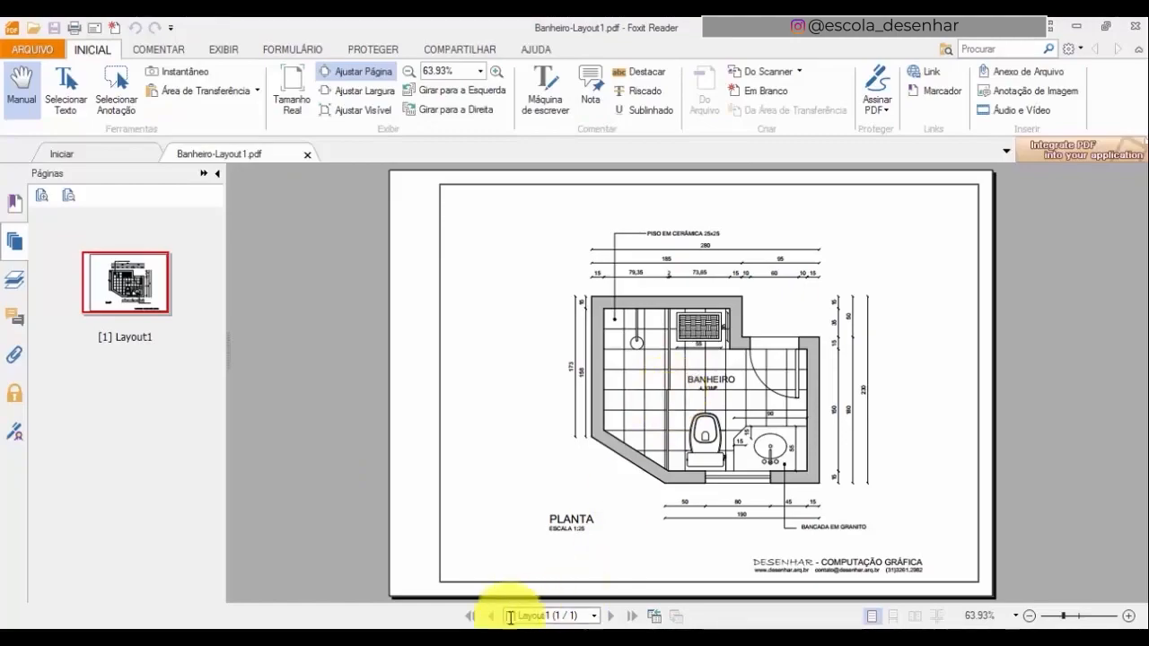
left_click(339, 624)
key("Escape")
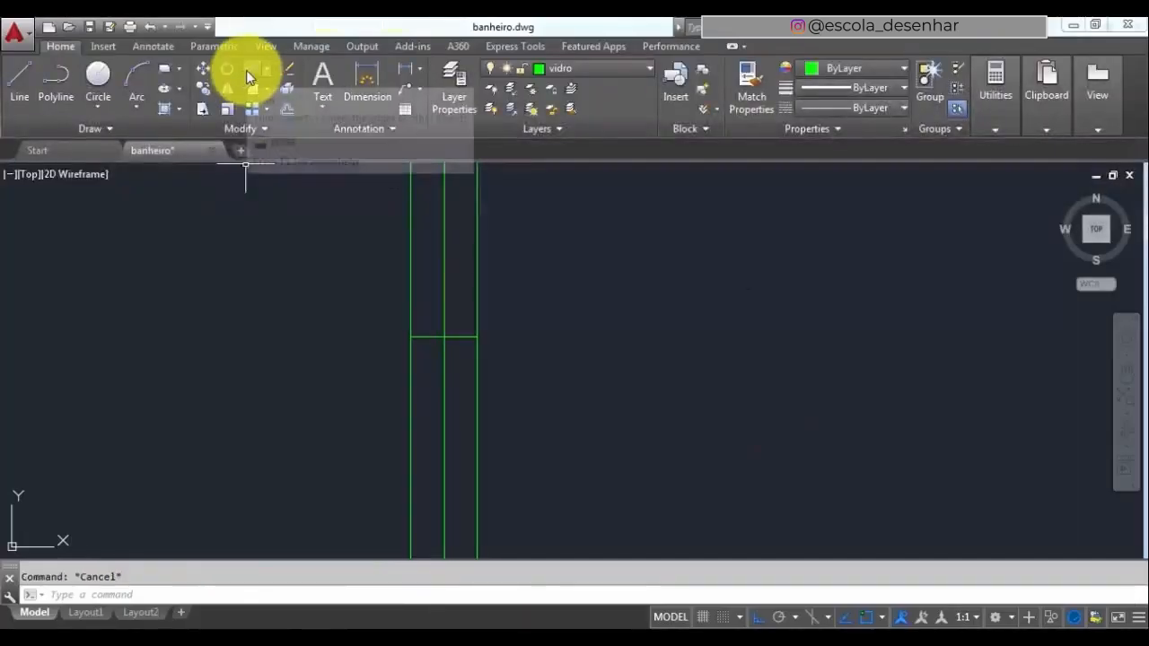
left_click(249, 69)
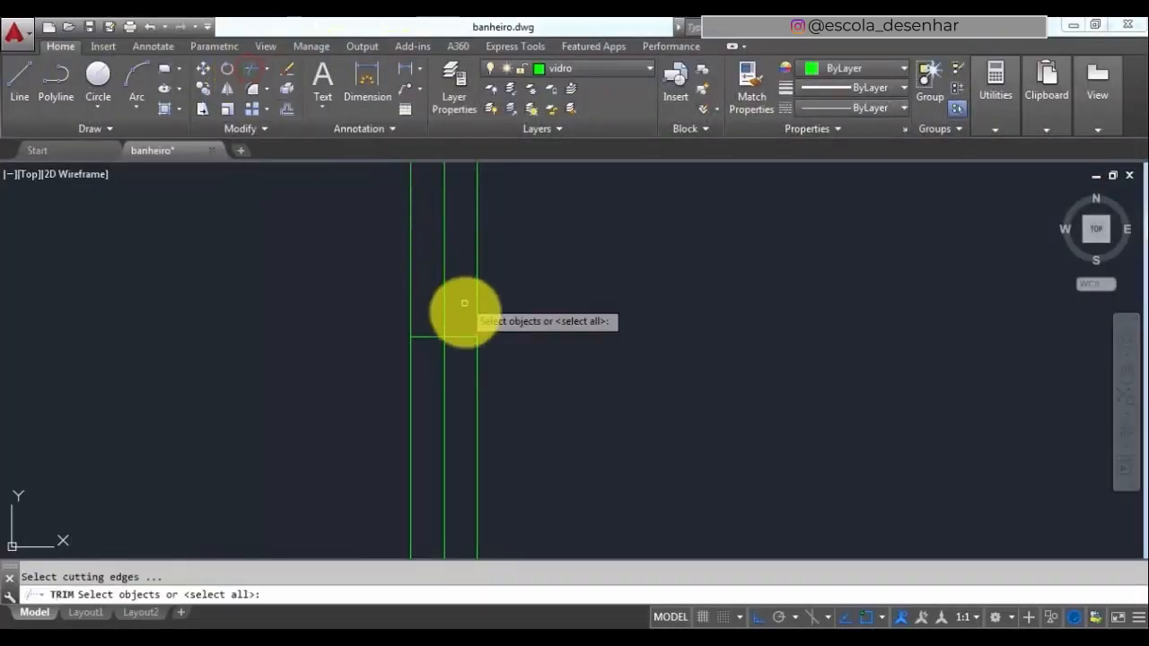
left_click(428, 338)
key("Return")
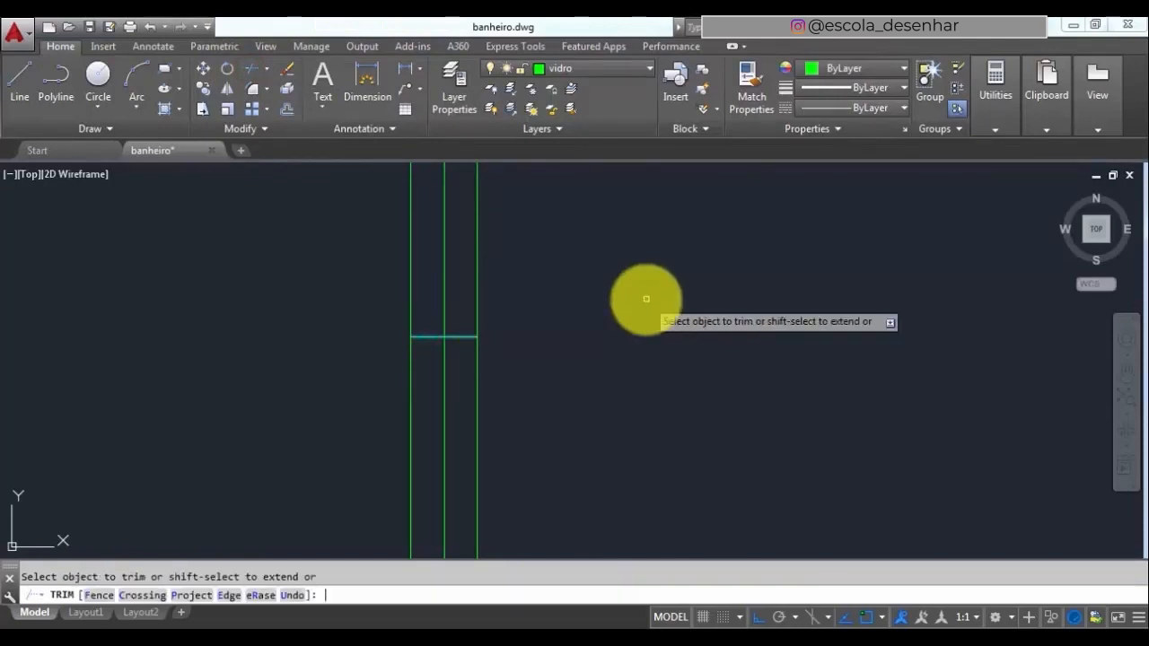
left_click(411, 279)
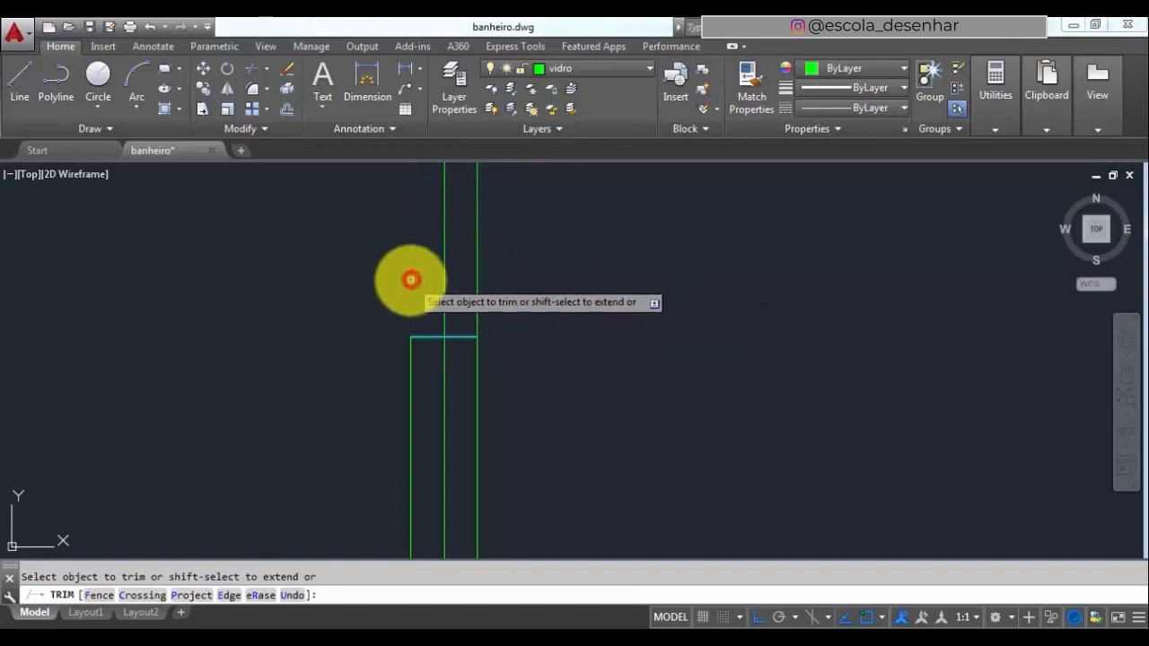
left_click(477, 350)
key("Return")
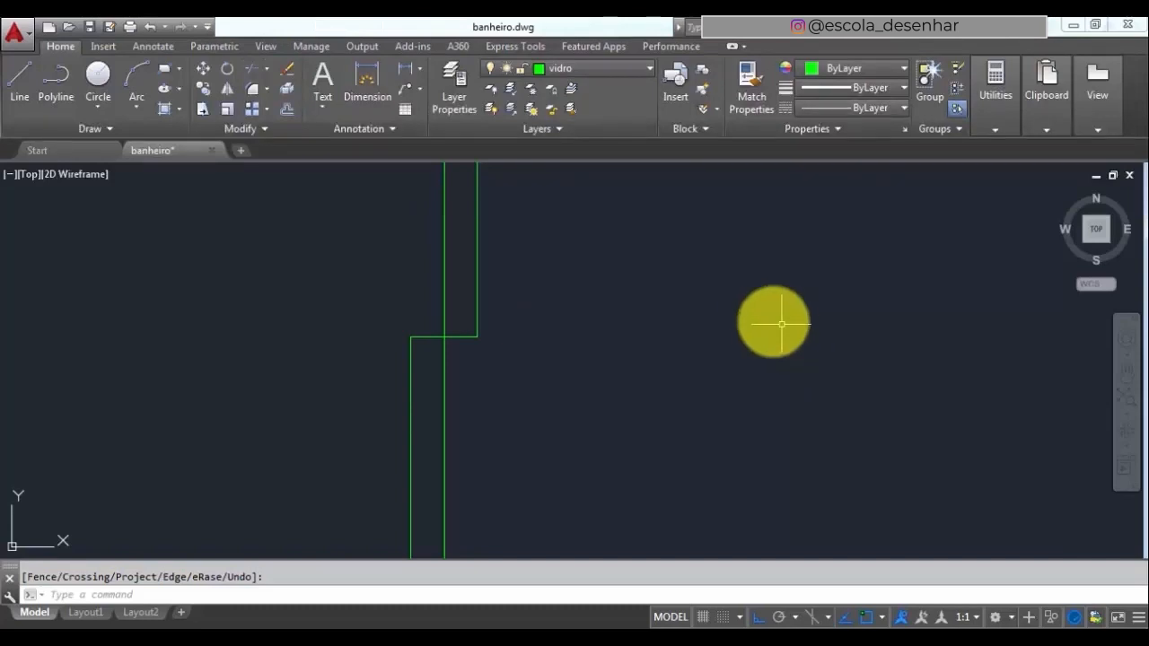
- Trim the end of the left glass line that extends past the inner slanted wall line
scroll(558, 276, "down", 2)
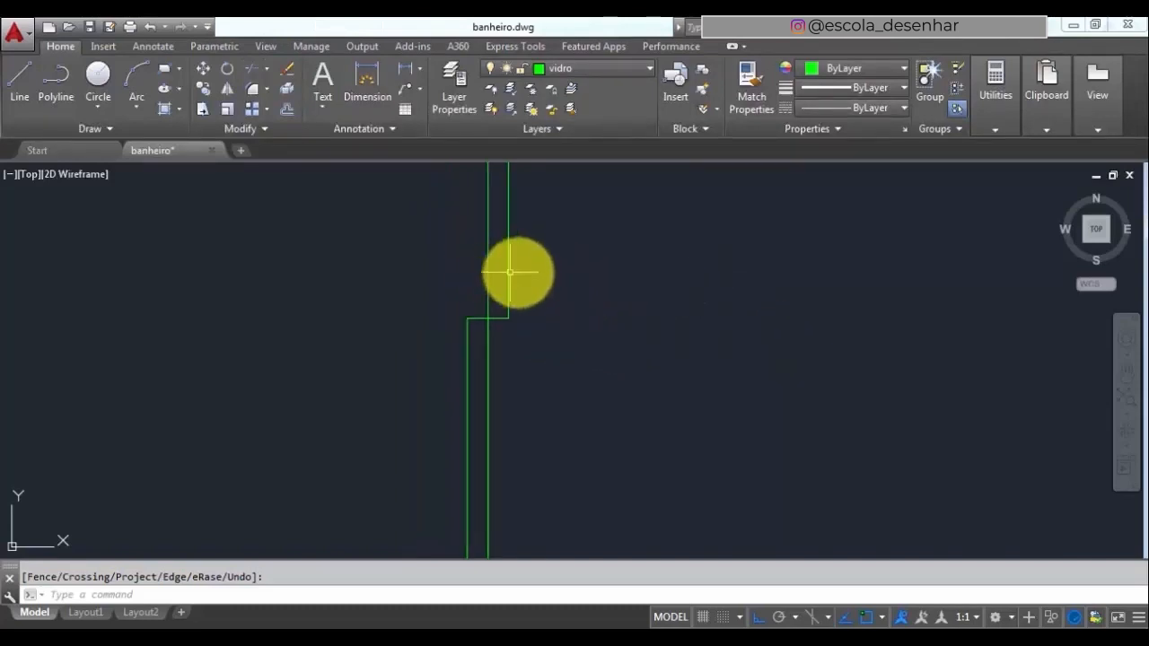
scroll(512, 272, "down", 3)
scroll(527, 271, "up", 5)
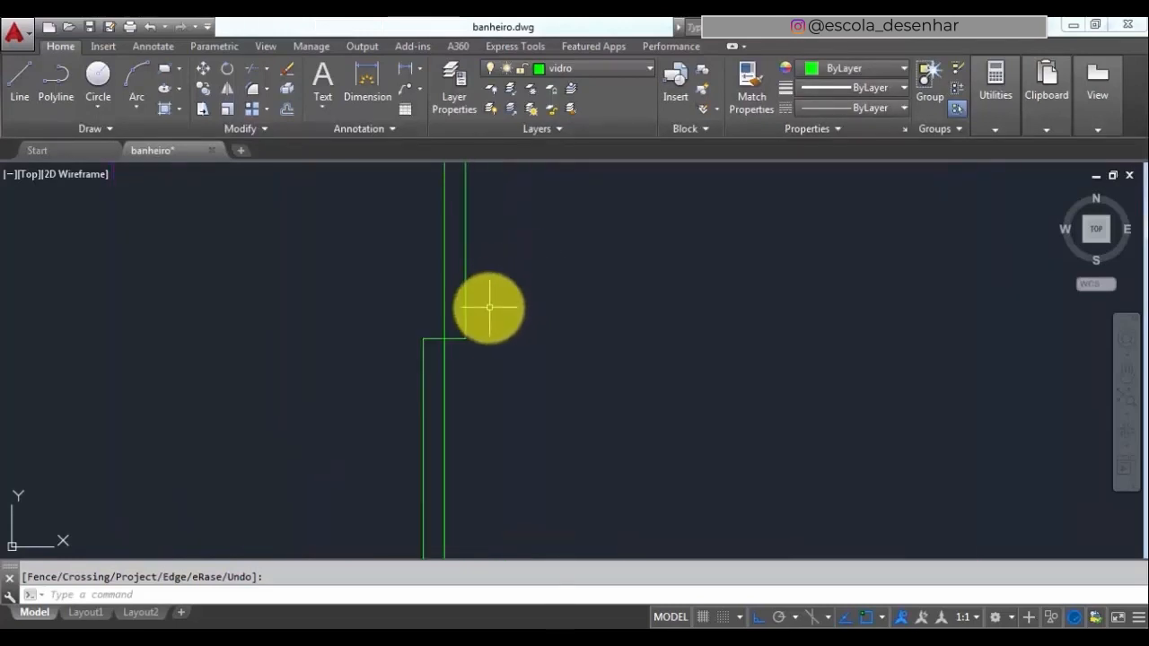
scroll(481, 259, "down", 4)
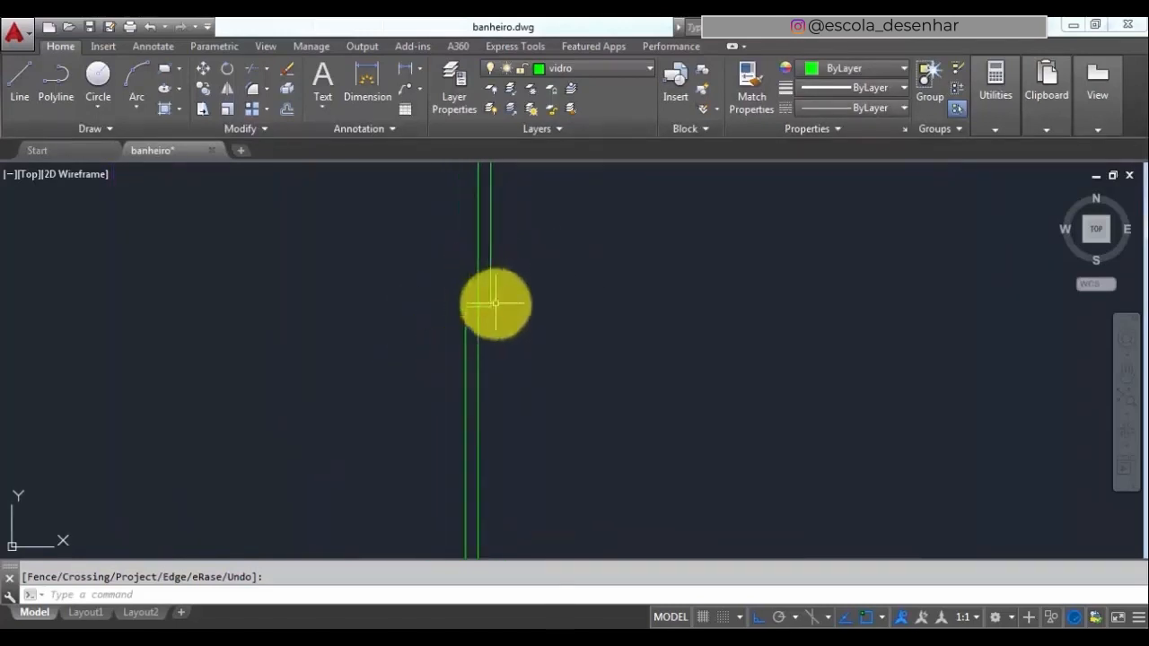
scroll(539, 346, "down", 2)
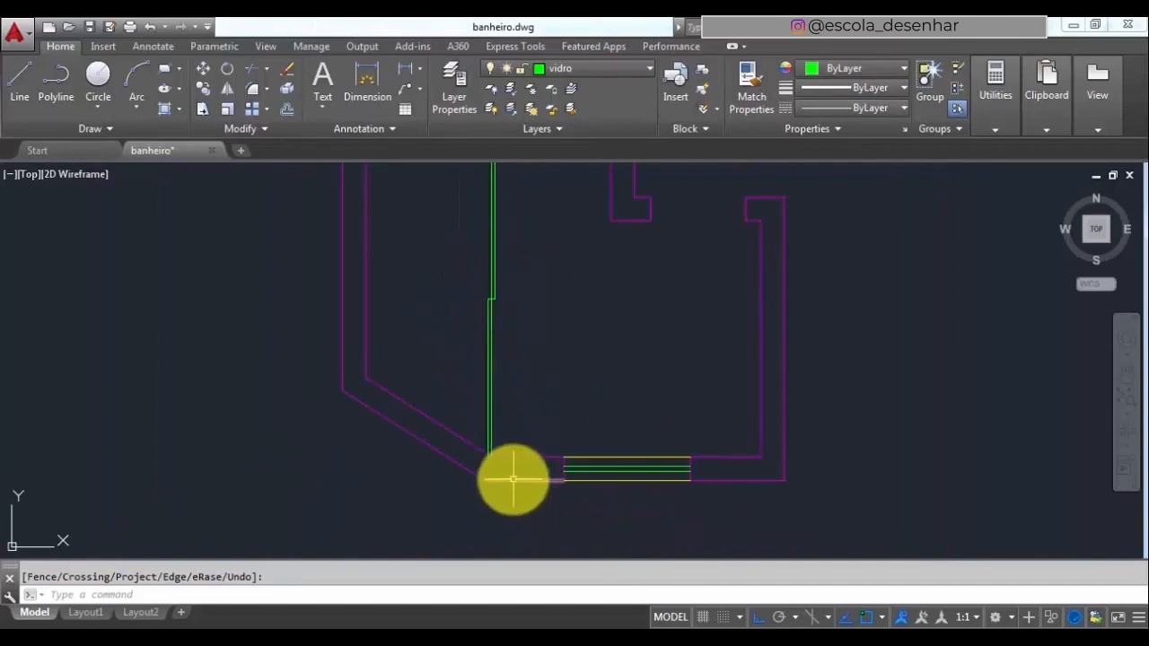
scroll(490, 460, "up", 5)
scroll(492, 460, "up", 8)
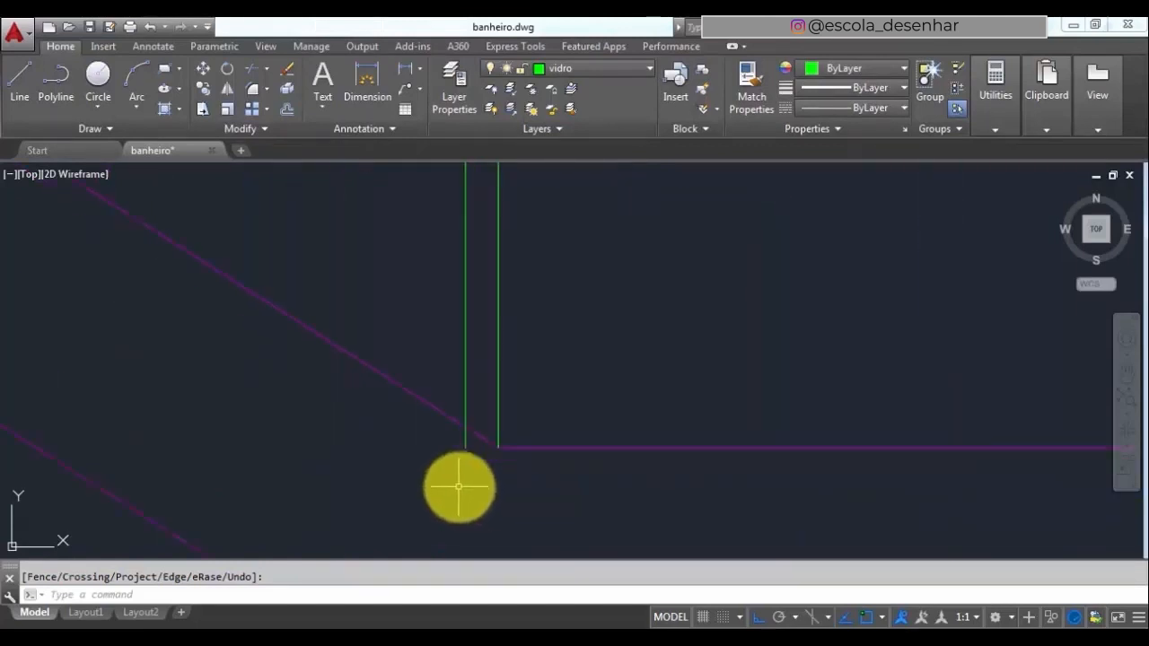
left_click(451, 378)
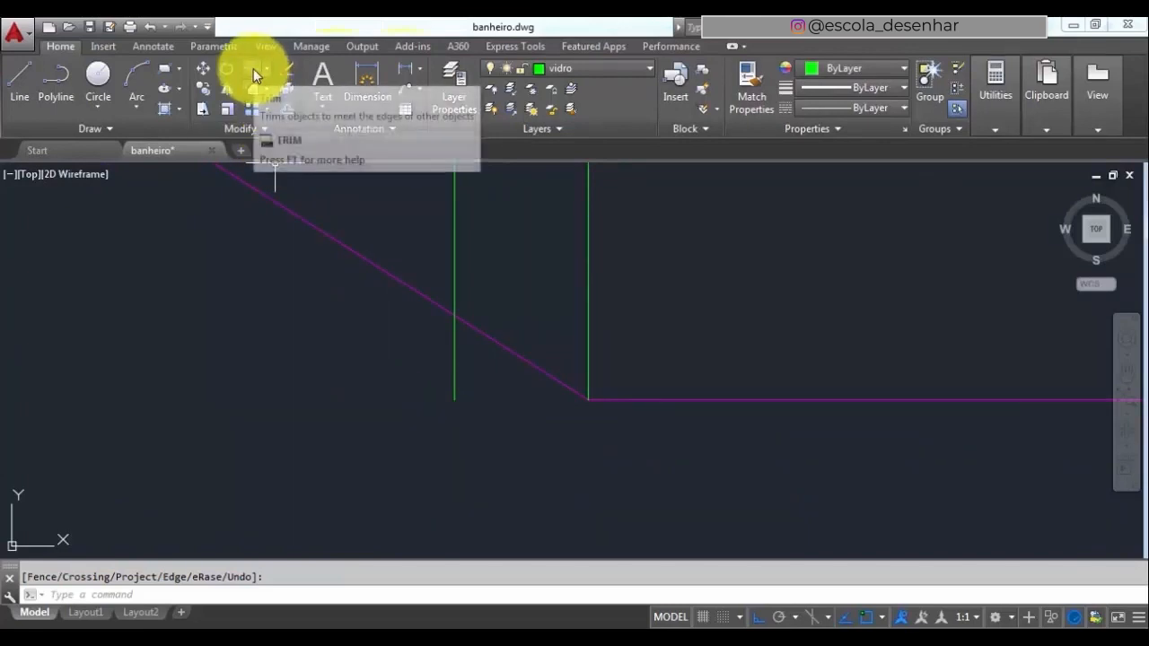
left_click(253, 72)
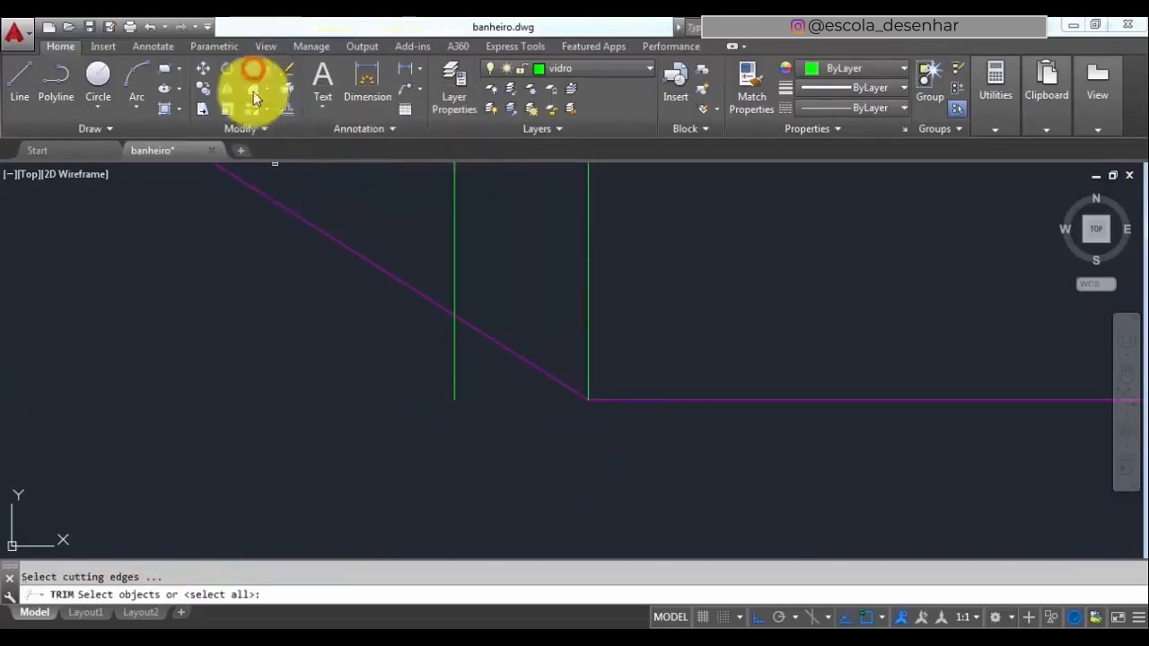
left_click(391, 276)
key("Return")
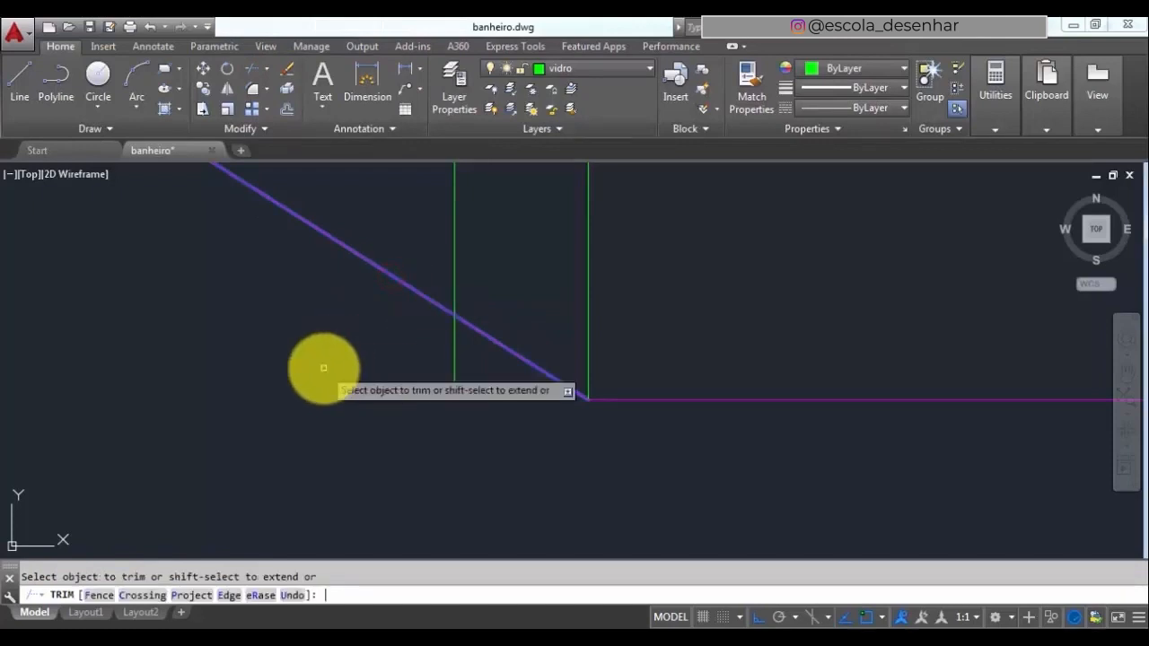
left_click(453, 364)
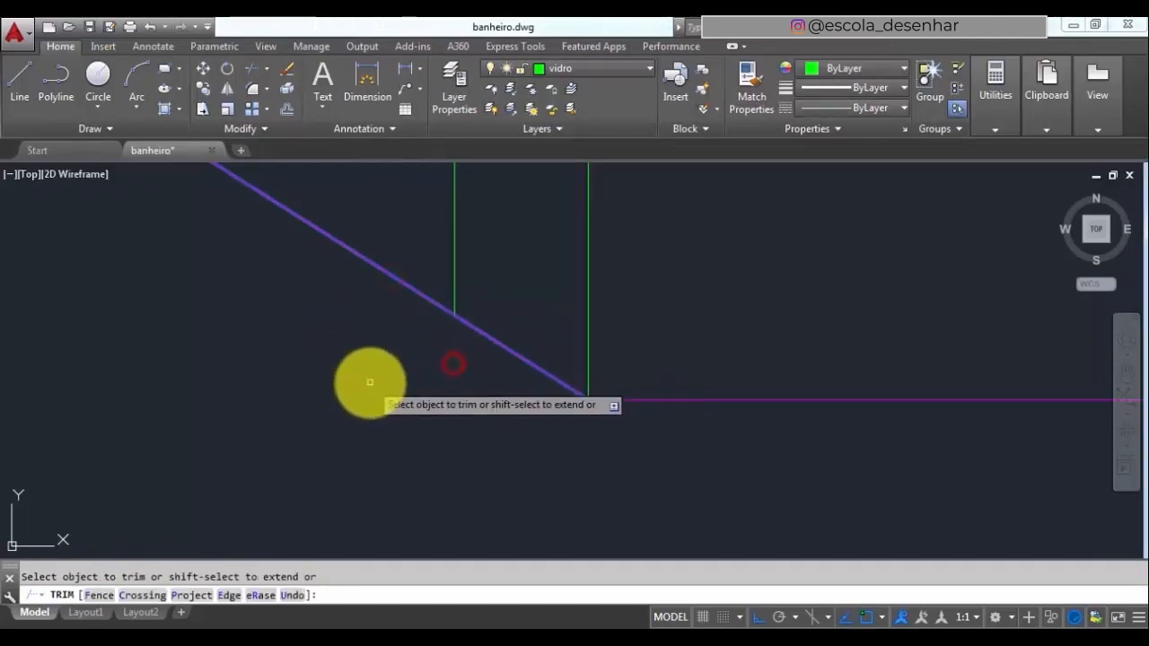
key("Return")
- Check the granite countertop in the reference PDF and offset the right inner wall line by 90 into the room in AutoCAD
scroll(354, 435, "down", 3)
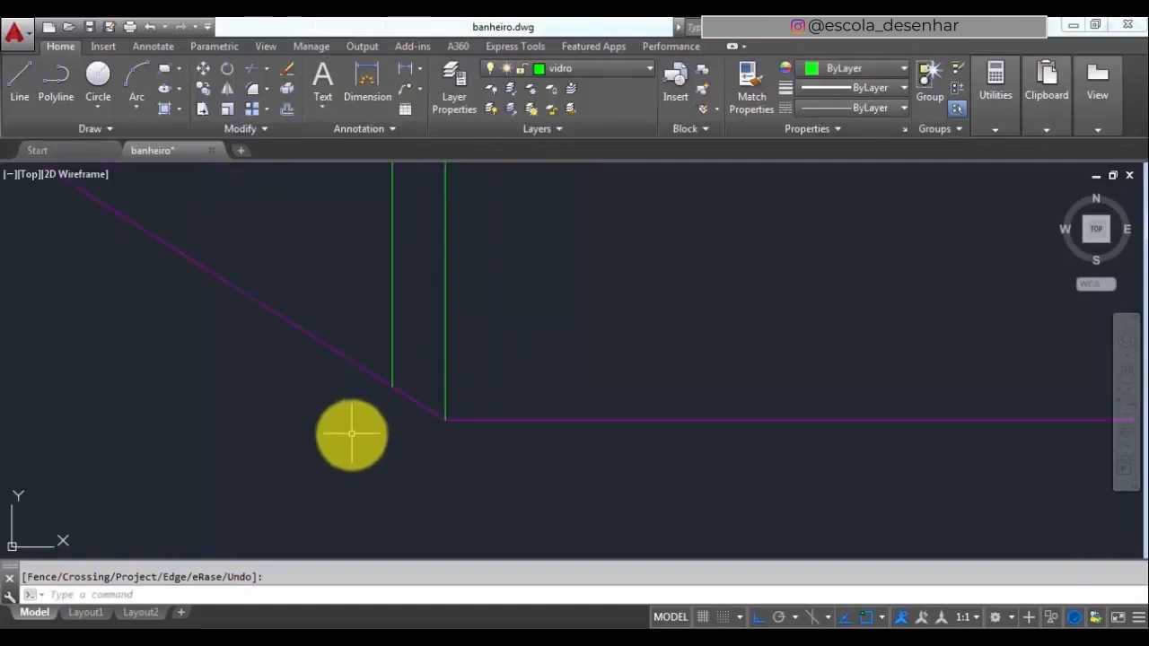
scroll(404, 467, "down", 4)
scroll(395, 359, "down", 2)
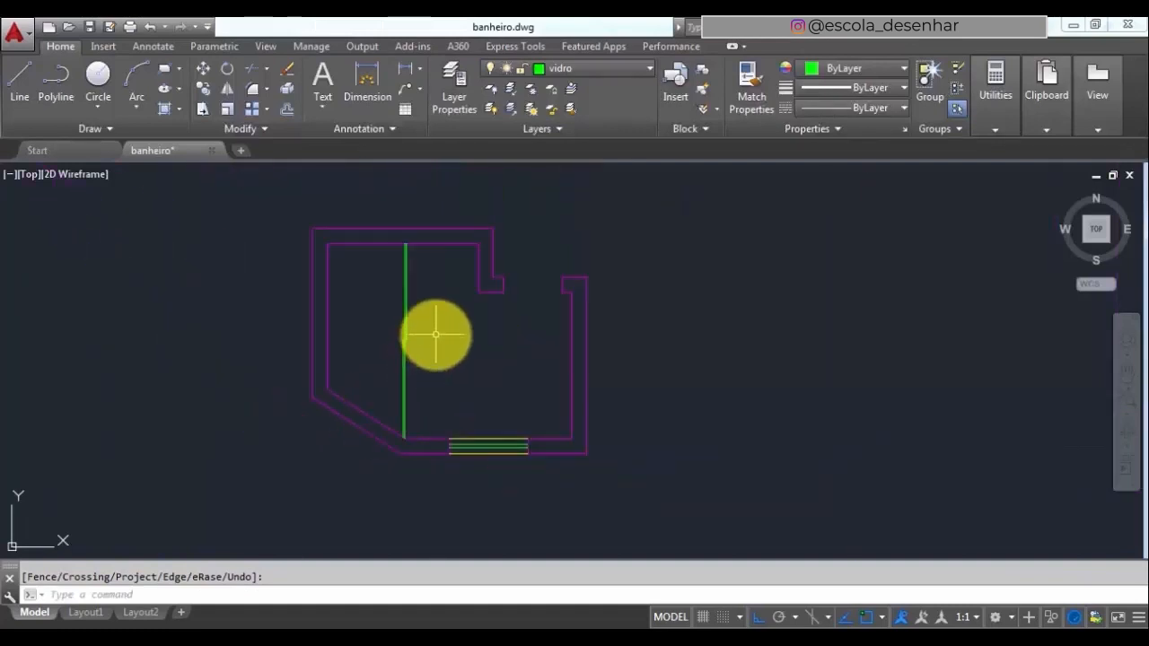
scroll(484, 287, "up", 2)
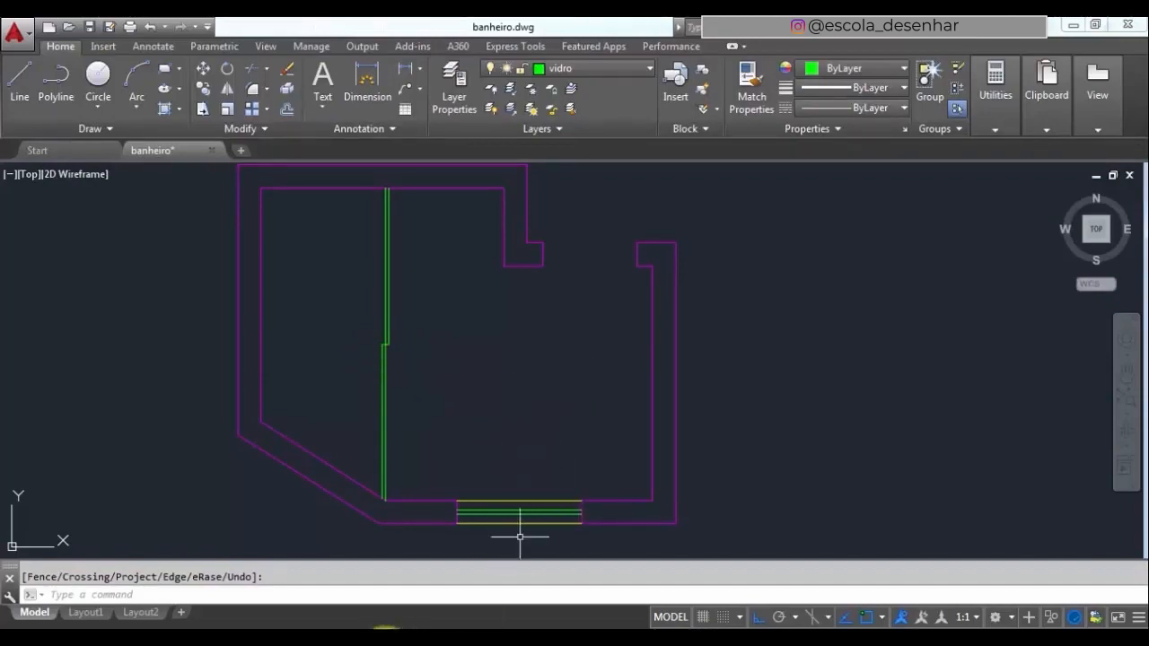
left_click(436, 633)
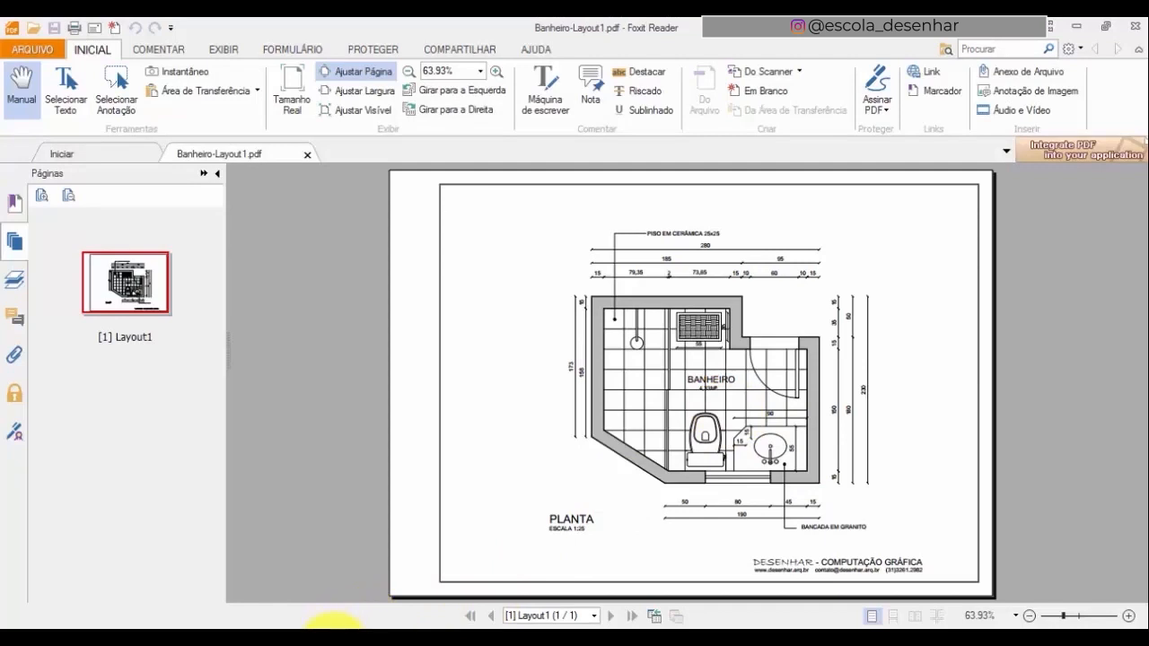
mouse_move(336, 626)
left_click(351, 567)
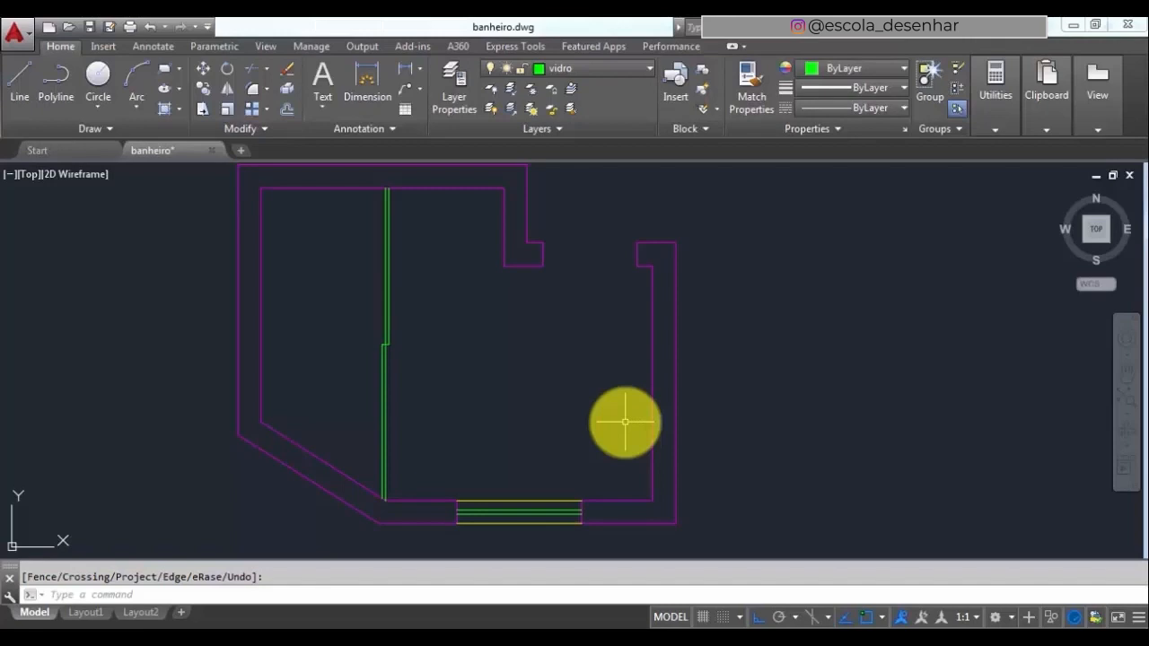
left_click(386, 215)
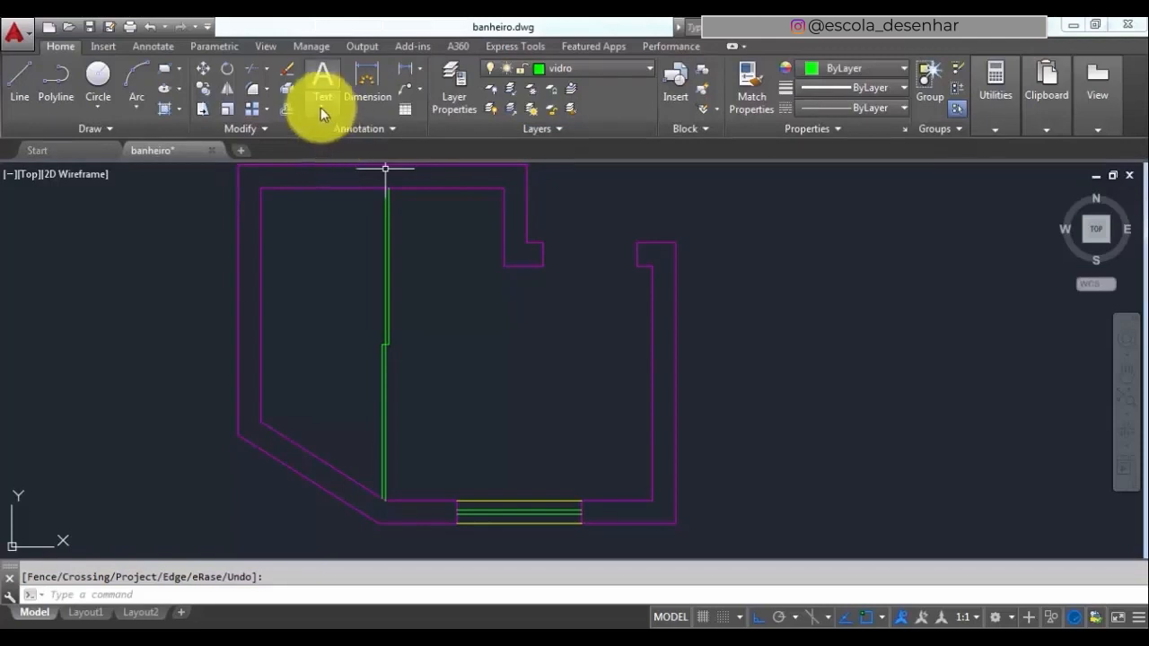
left_click(287, 113)
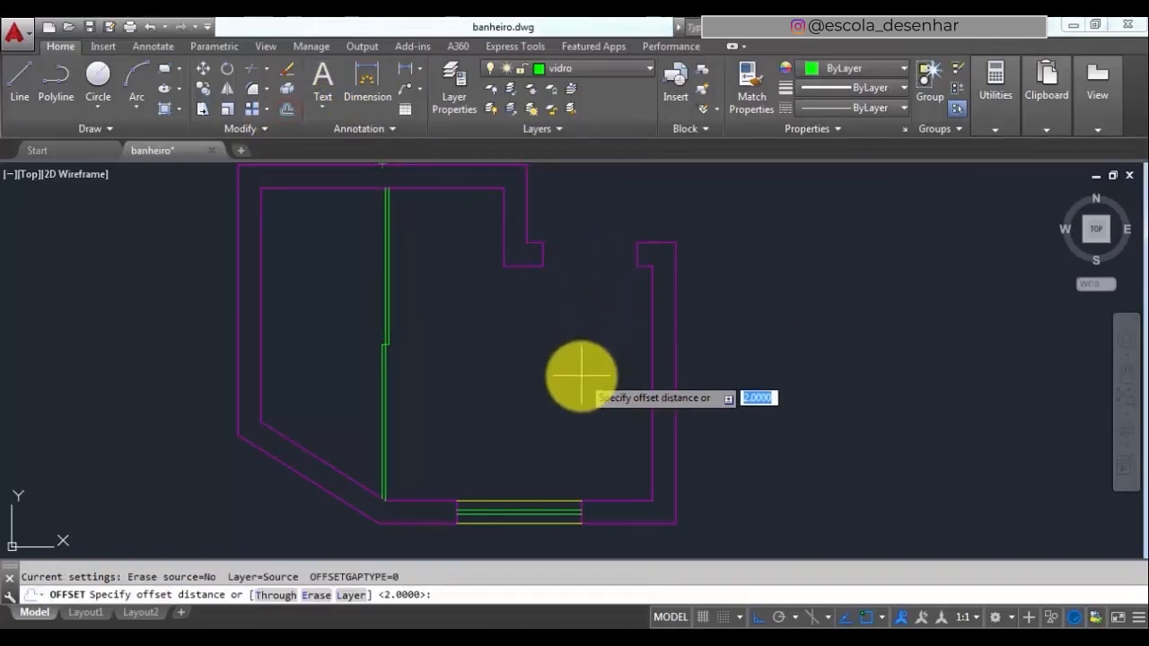
type("90")
key("Return")
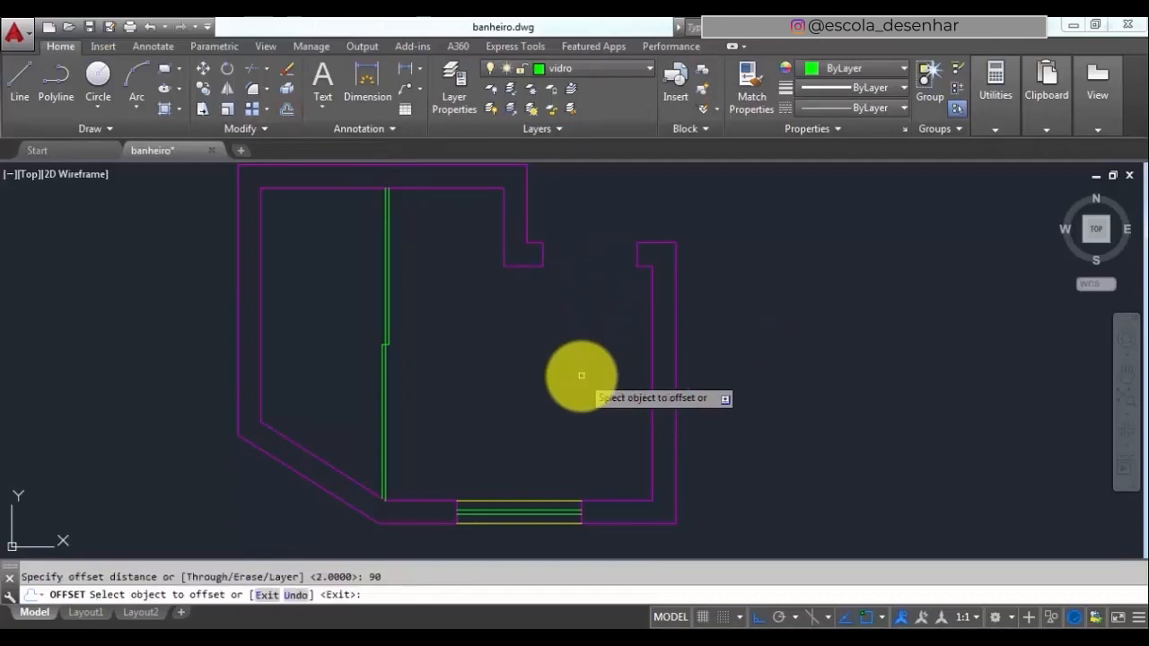
left_click(652, 440)
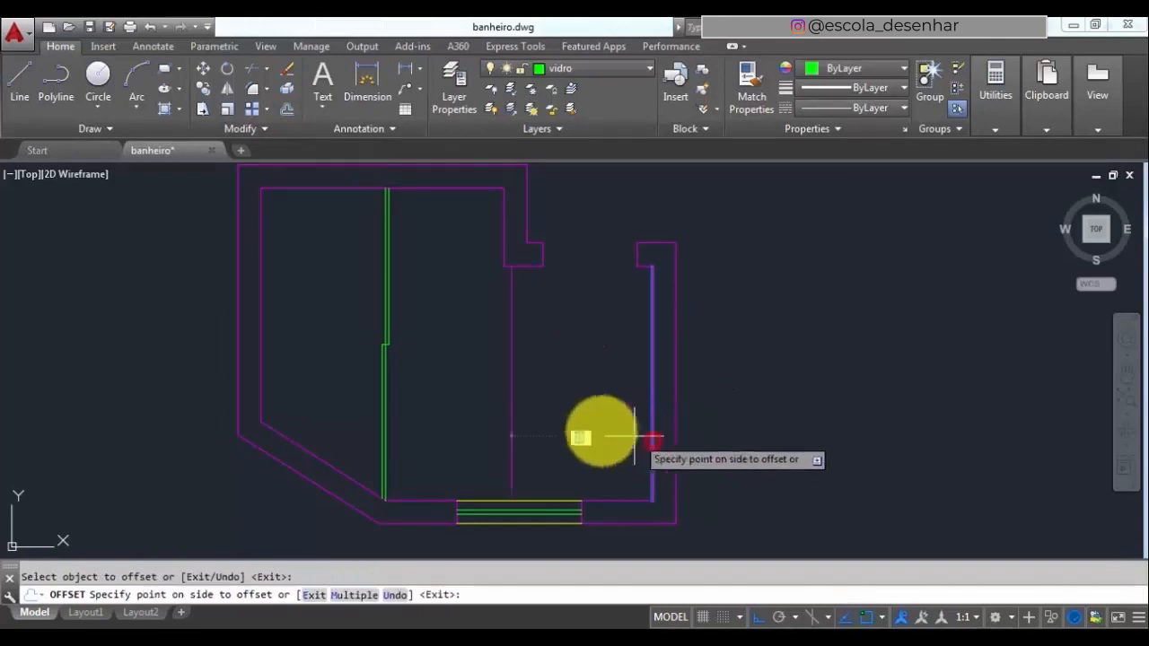
left_click(454, 426)
key("Return")
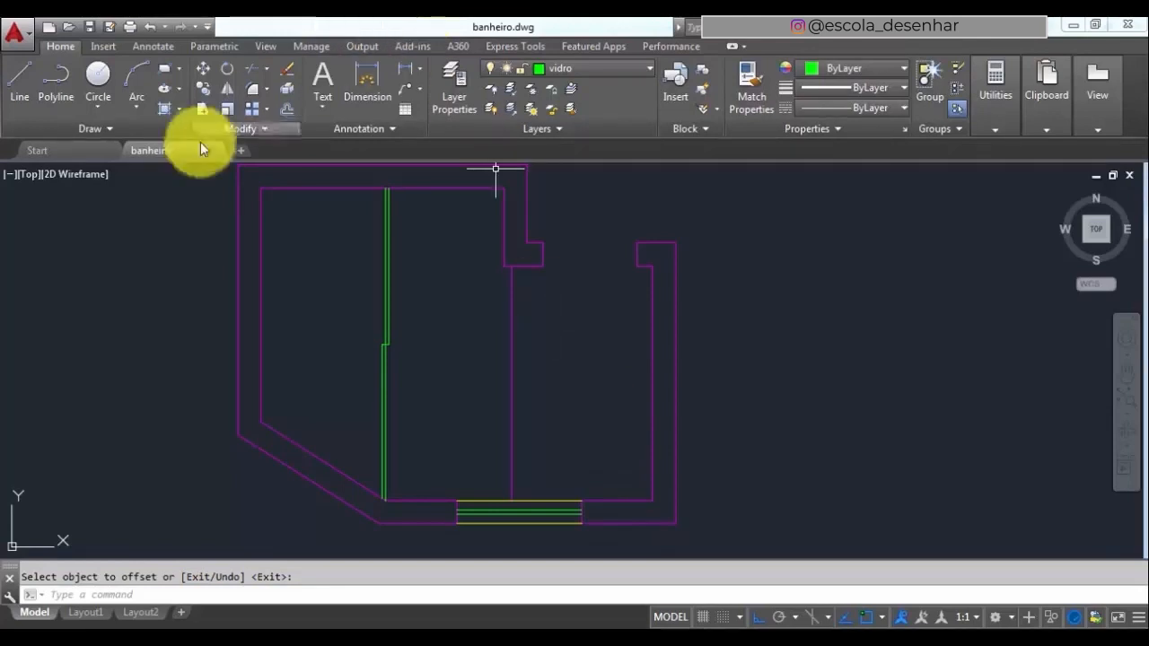
- Offset the bottom inner wall segment between the window and the right wall by 55 upward into the room
left_click(283, 110)
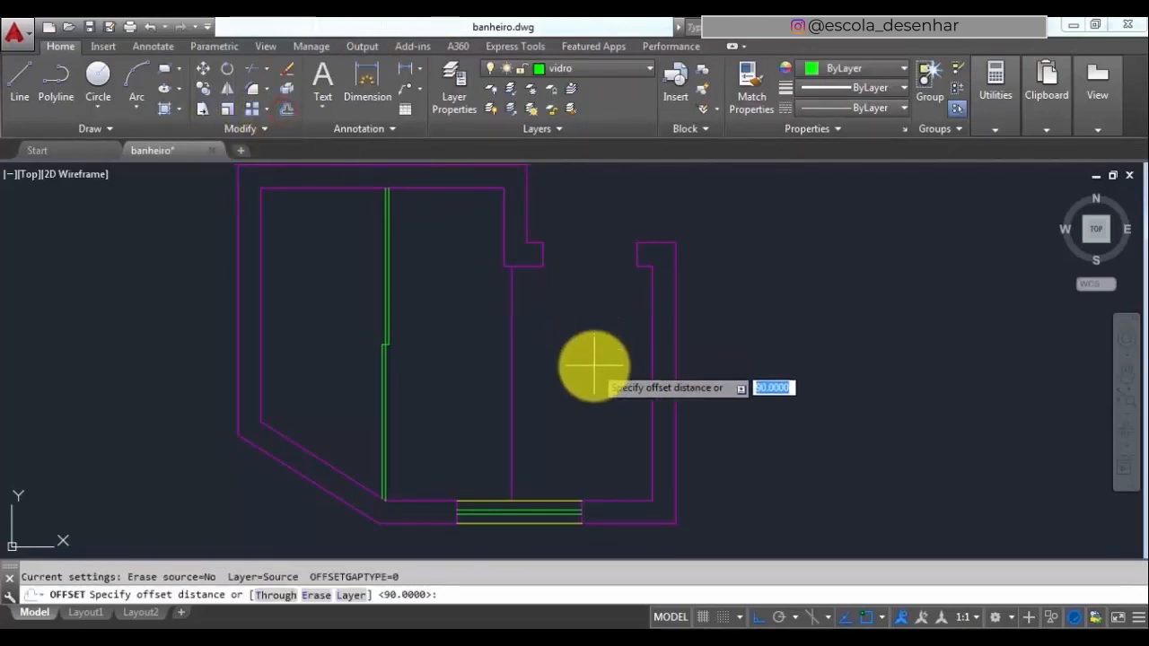
type("55")
key("Return")
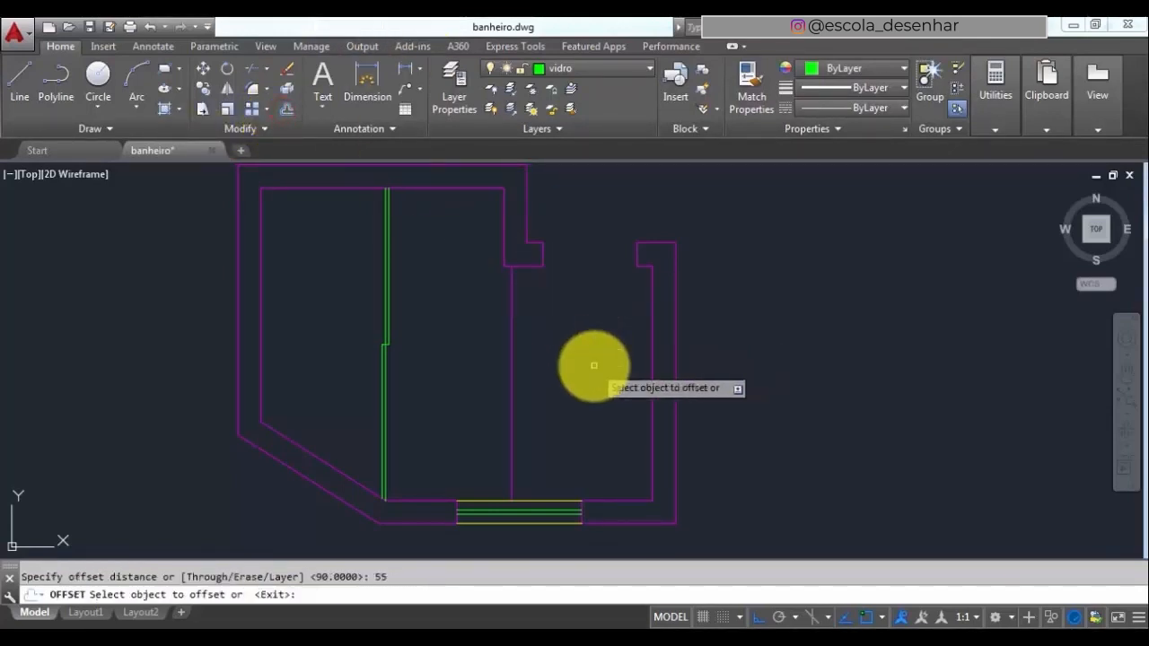
left_click(619, 500)
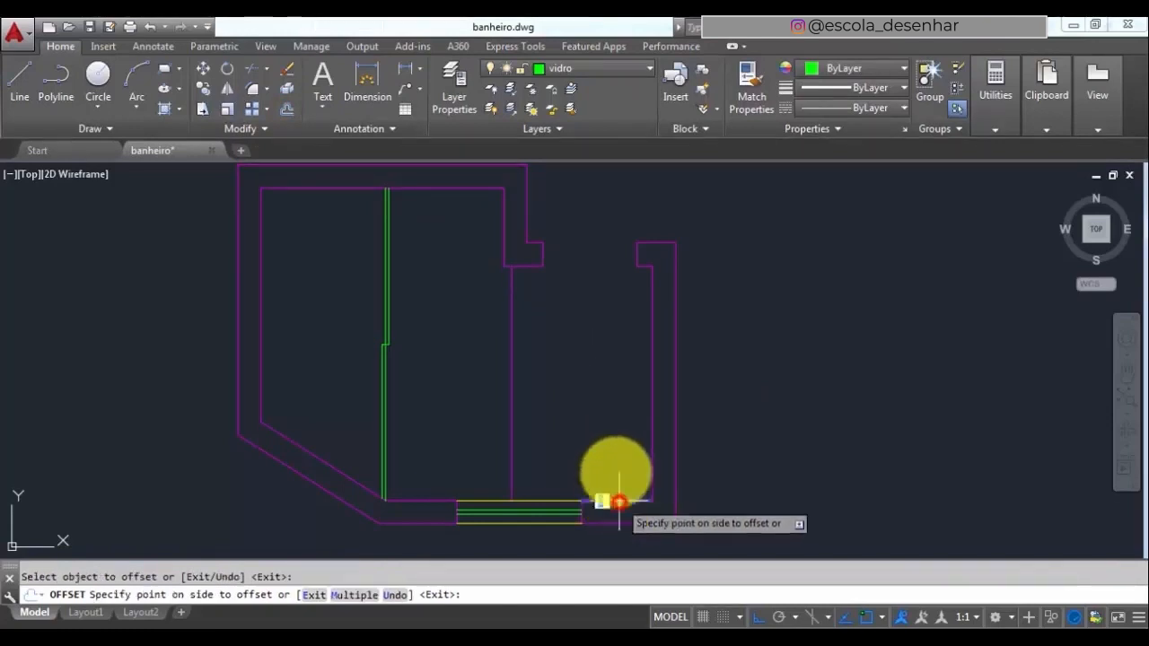
left_click(601, 363)
key("Return")
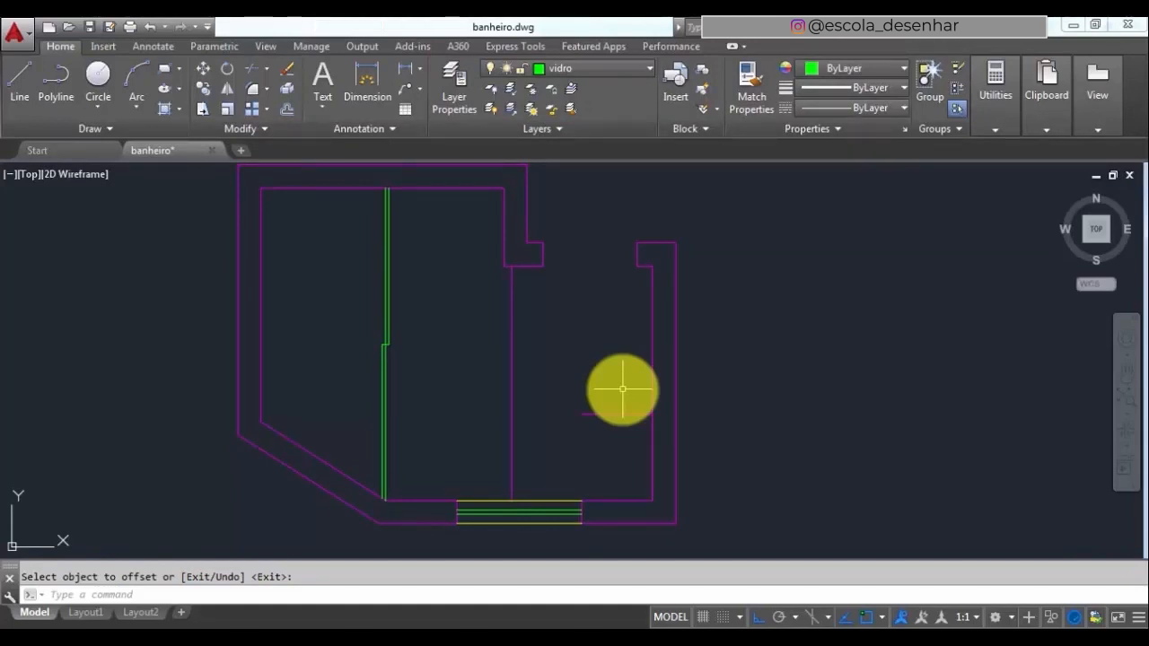
- Check the corner chamfer dimensions of the granite countertop in the reference PDF and return to AutoCAD
left_click(267, 92)
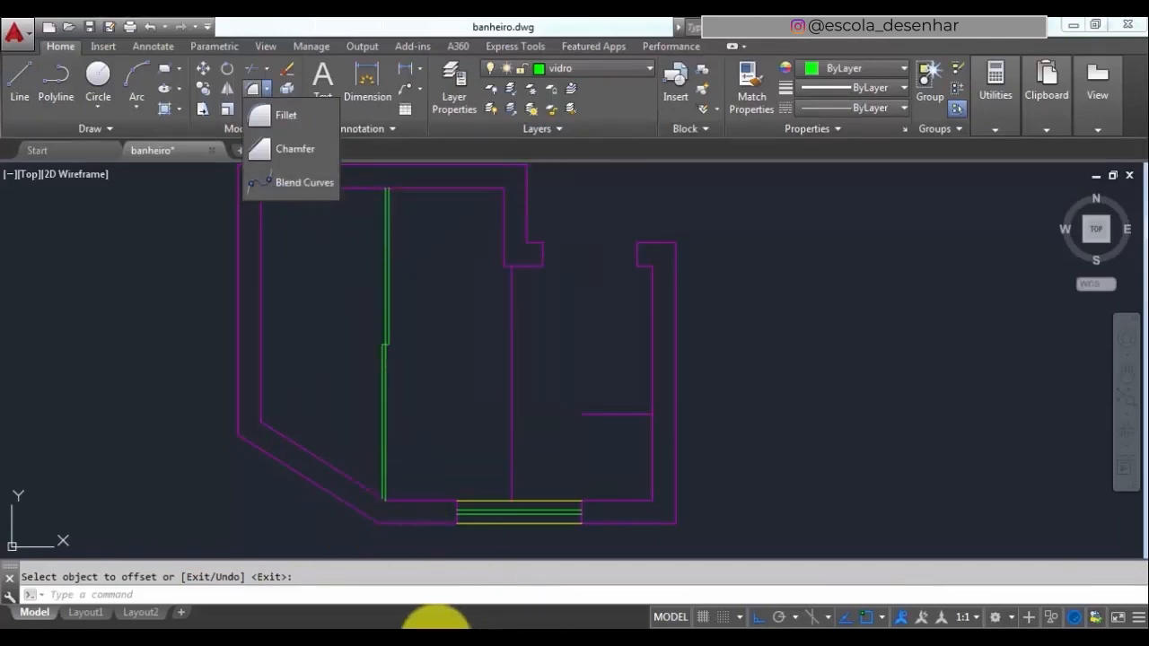
left_click(438, 638)
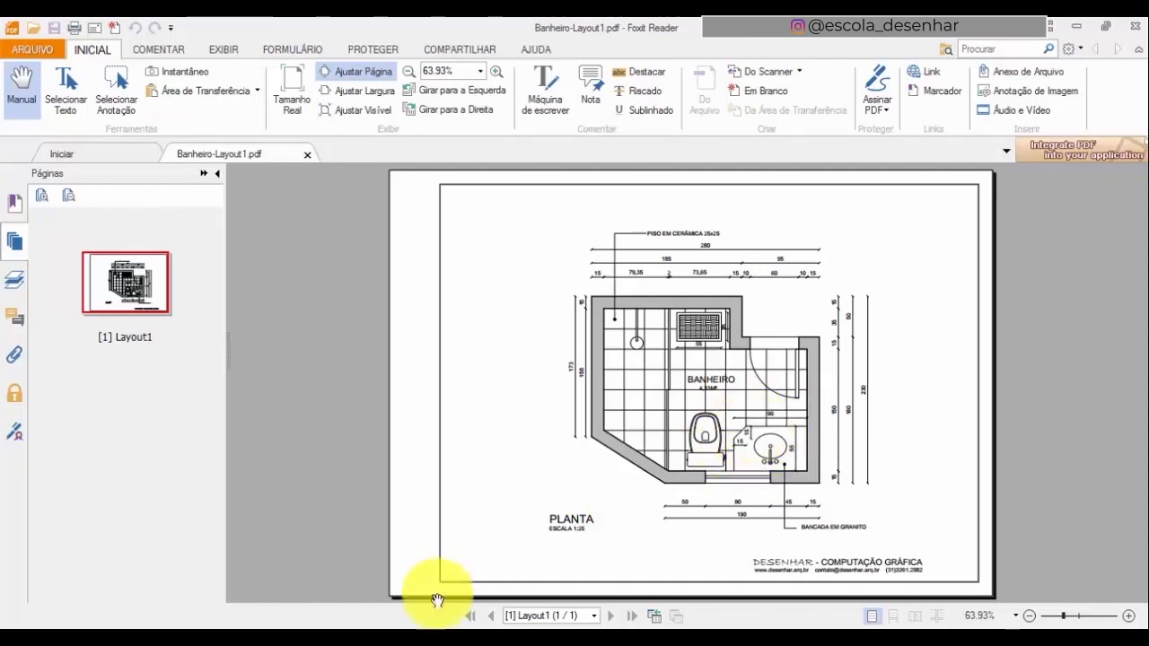
mouse_move(321, 623)
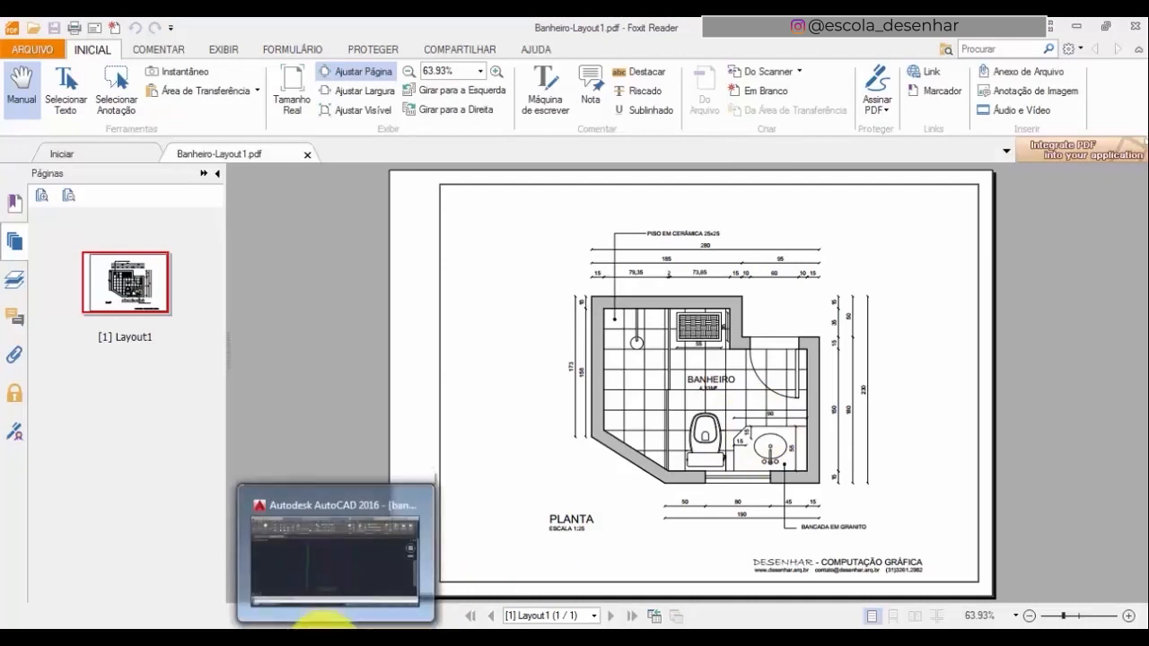
left_click(344, 585)
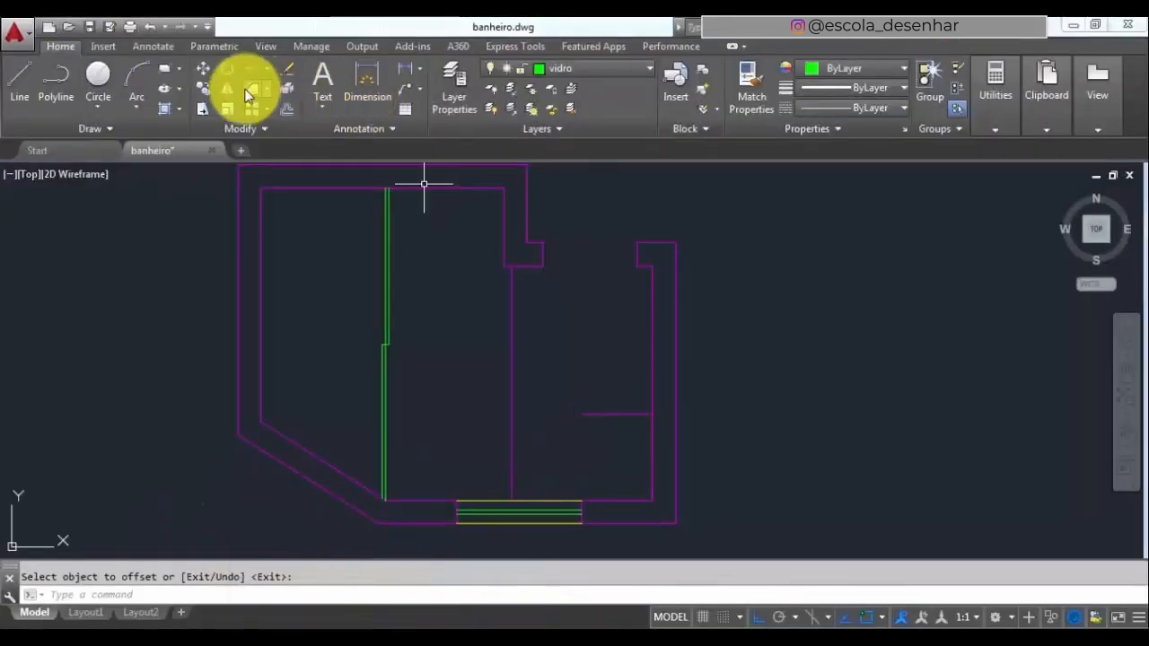
left_click(268, 88)
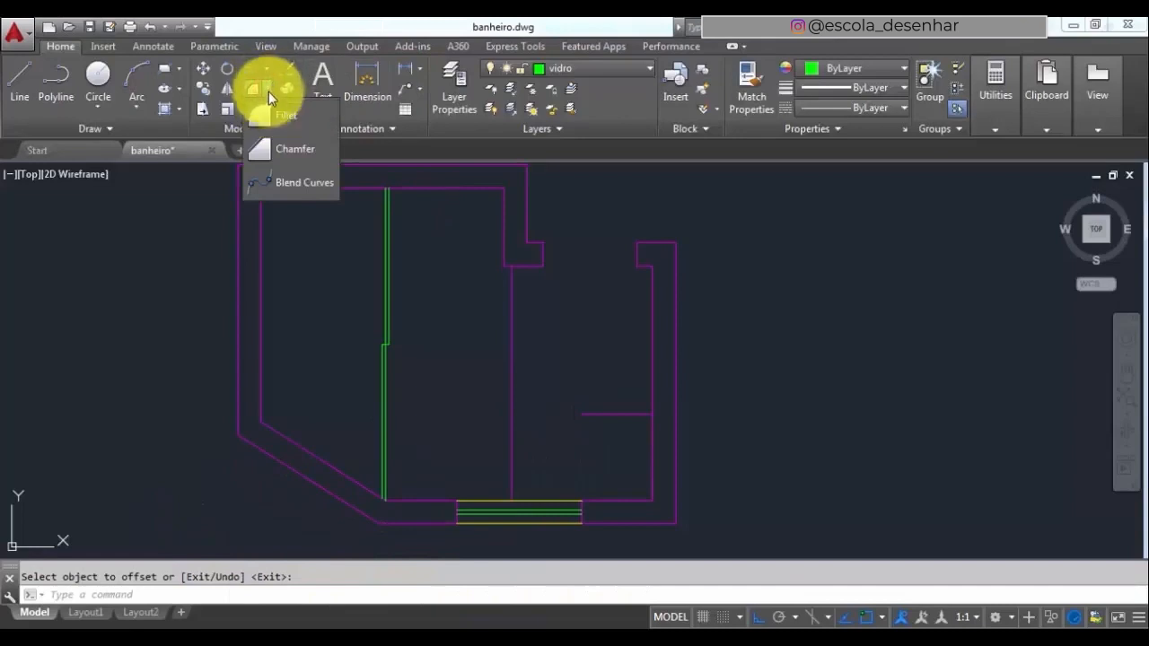
left_click(291, 148)
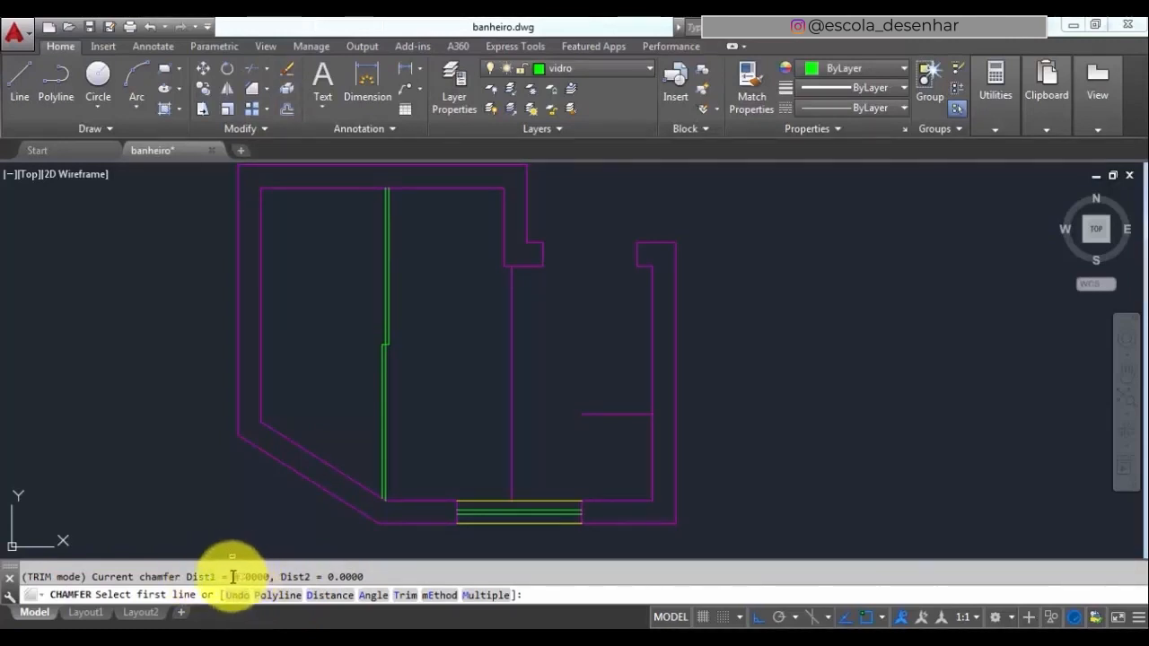
left_click(331, 594)
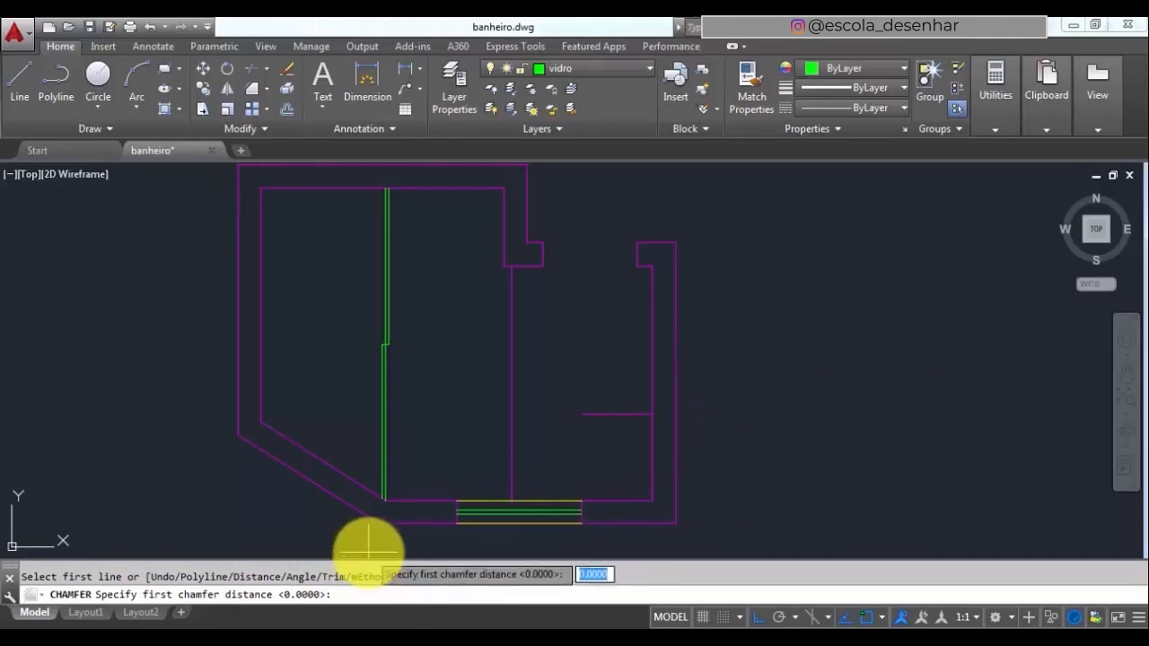
key("Escape")
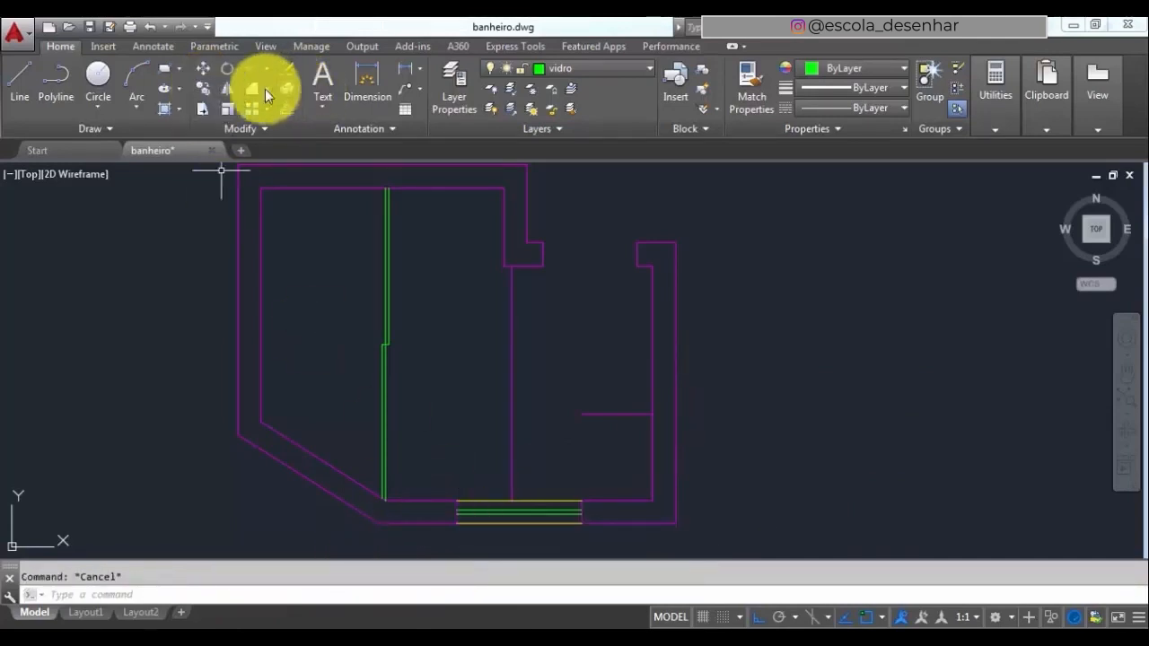
- Chamfer the corner between the countertop's vertical and horizontal lines, with both chamfer distances set to 15
left_click(259, 88)
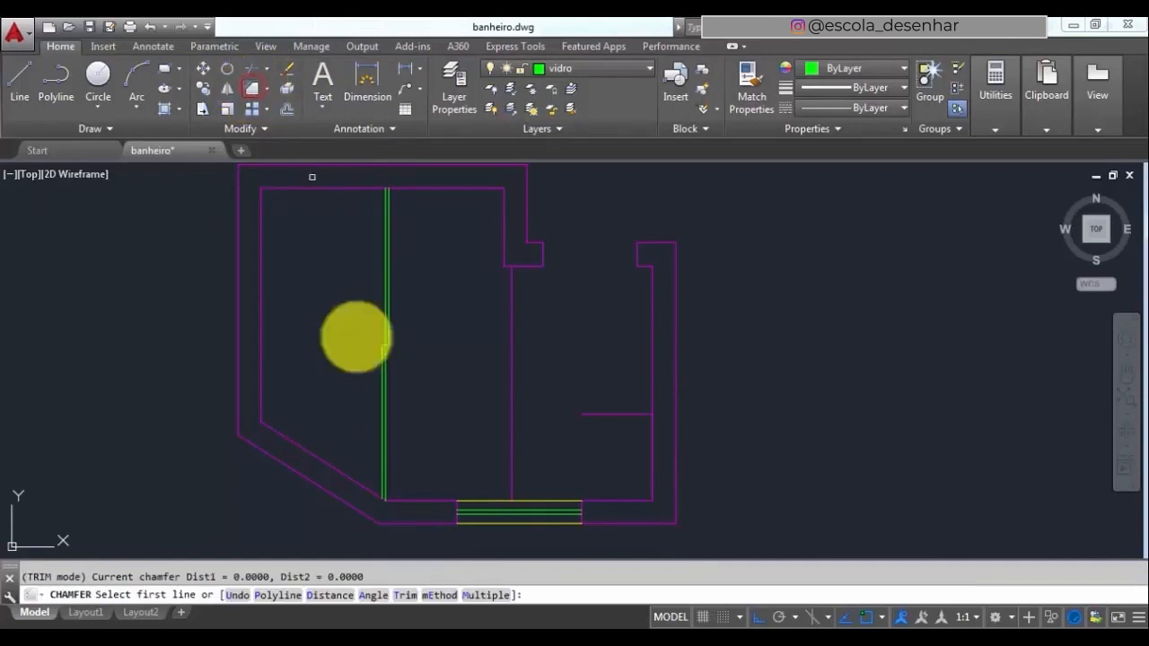
left_click(337, 596)
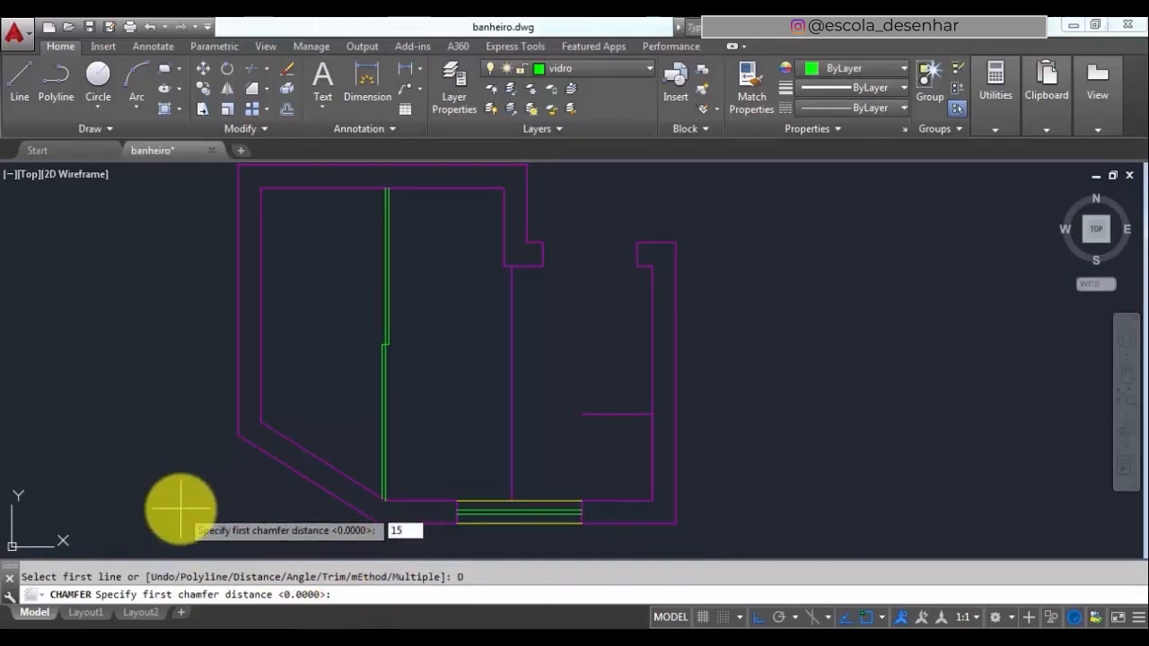
key("Return")
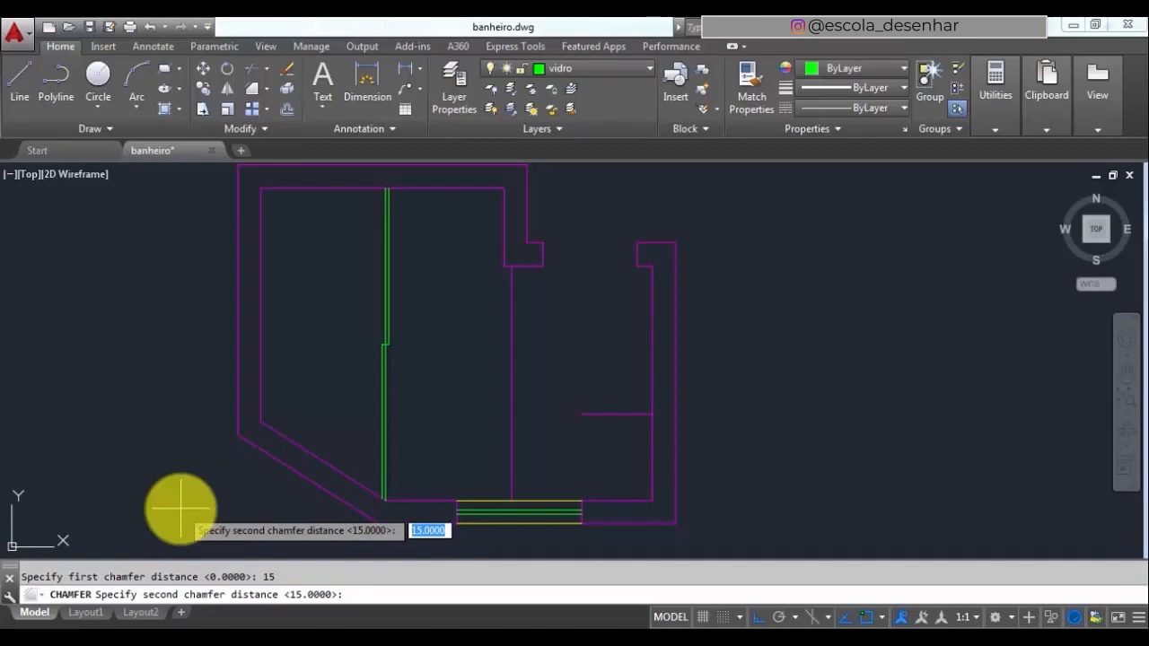
key("Return")
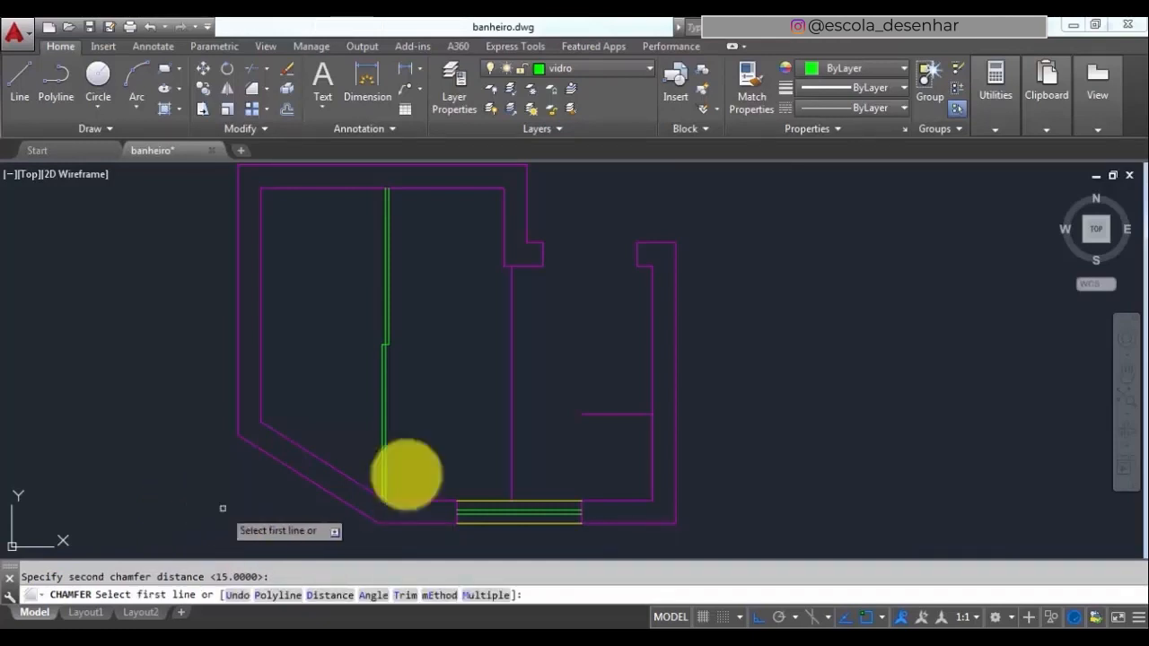
left_click(513, 473)
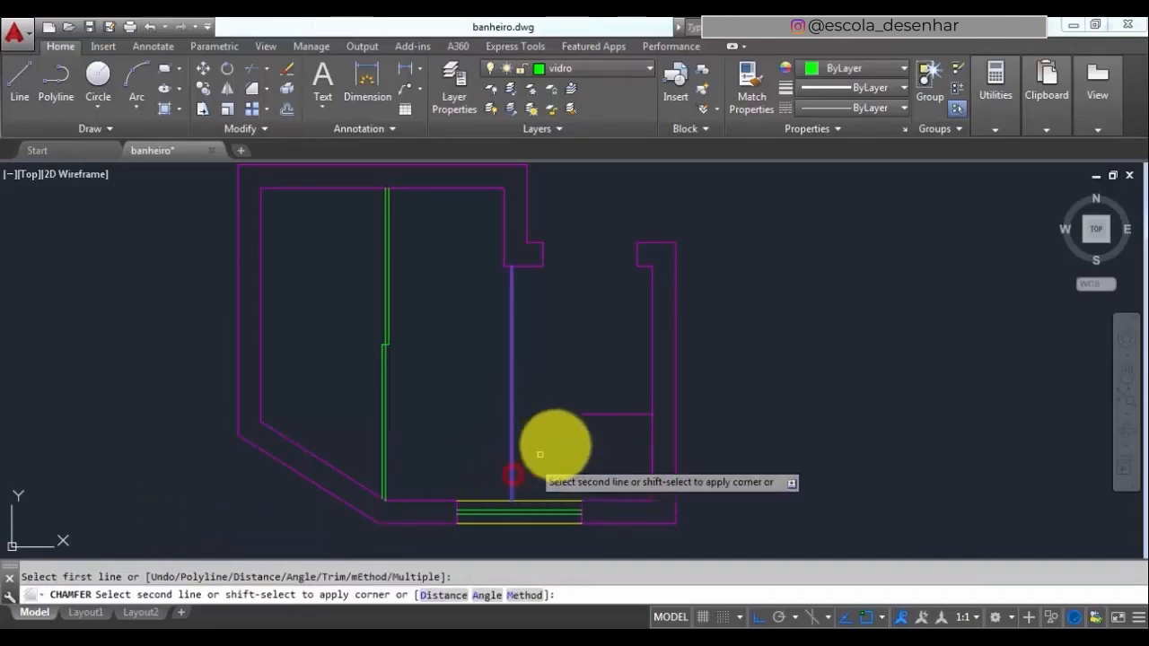
left_click(603, 414)
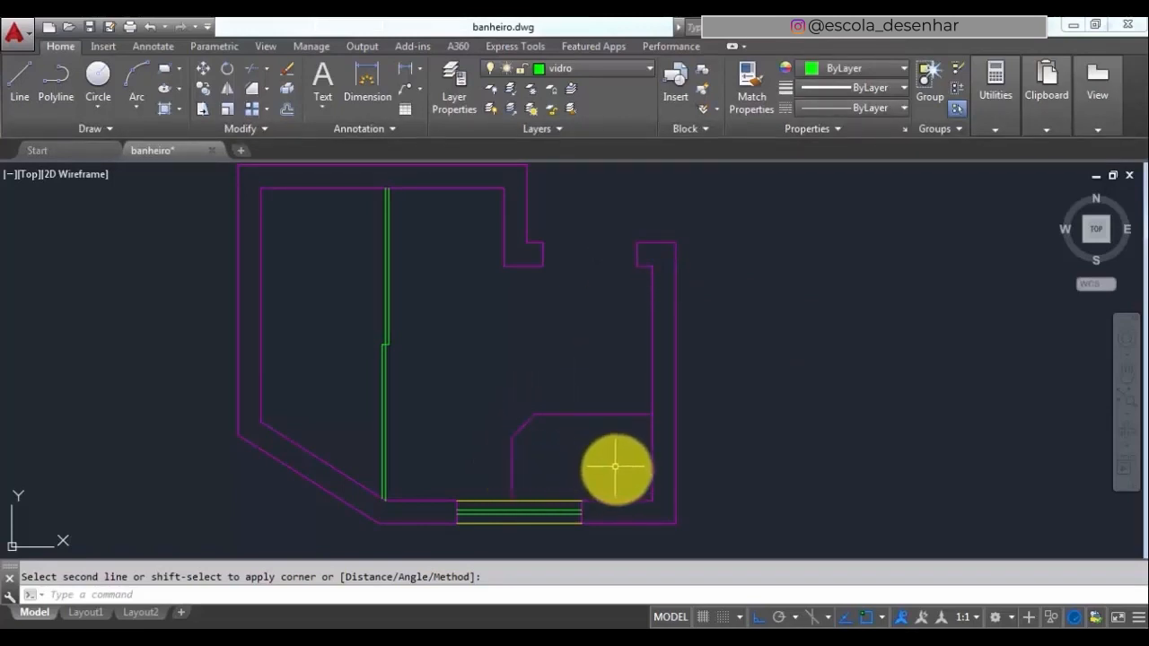
left_click(592, 414)
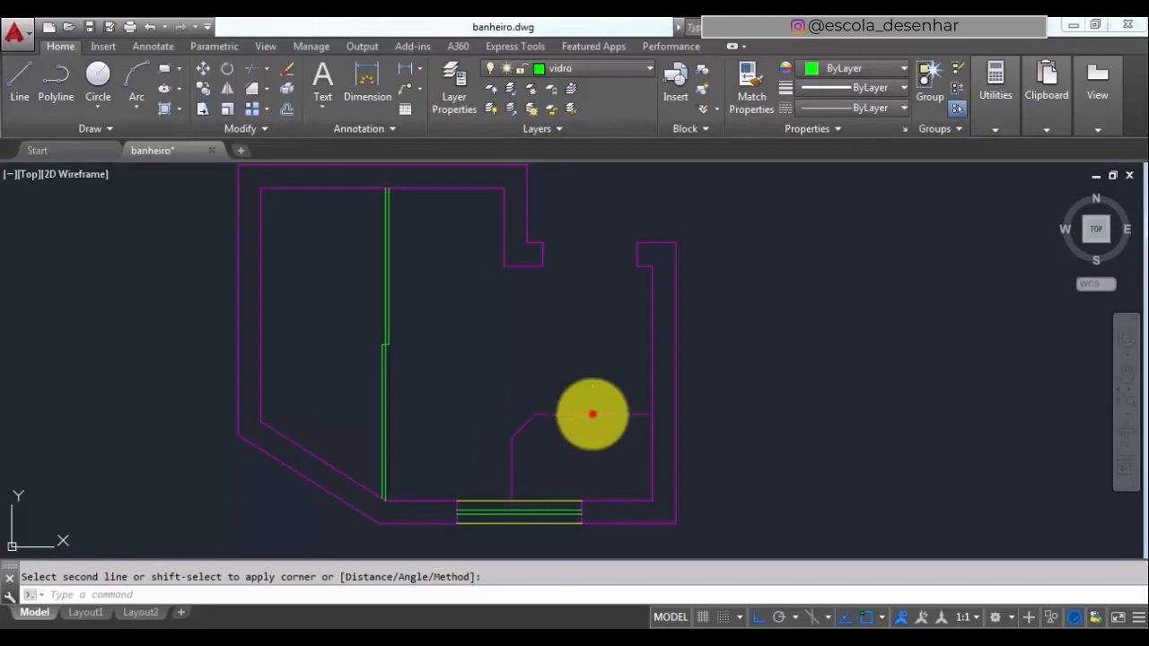
left_click(523, 426)
left_click(510, 464)
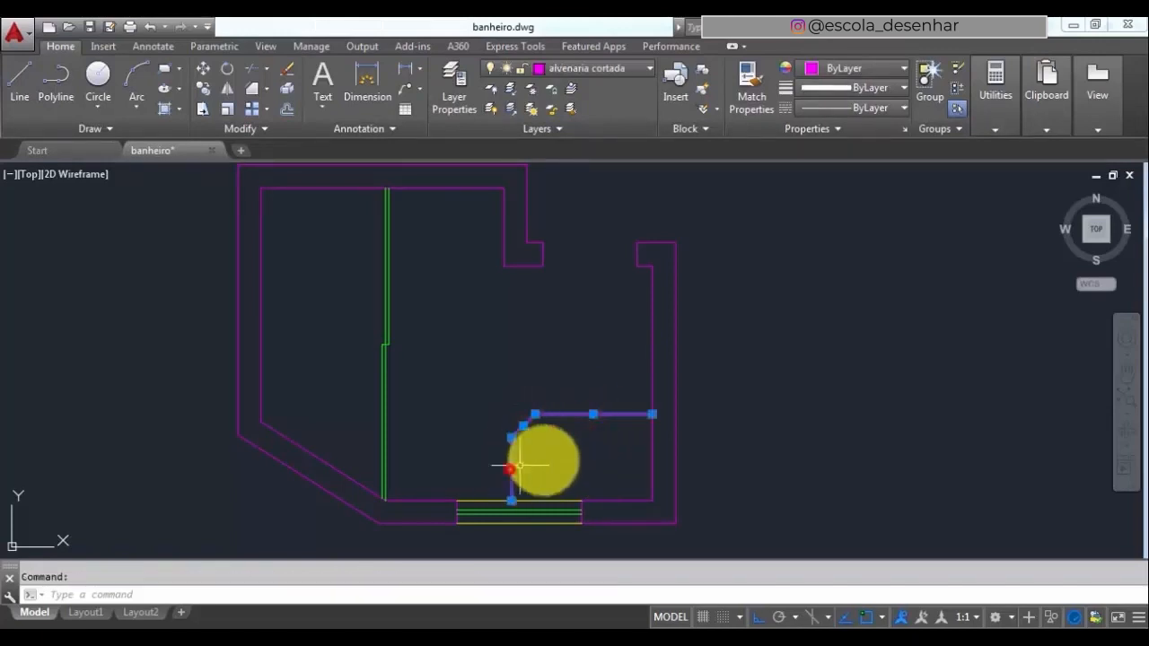
key("Escape")
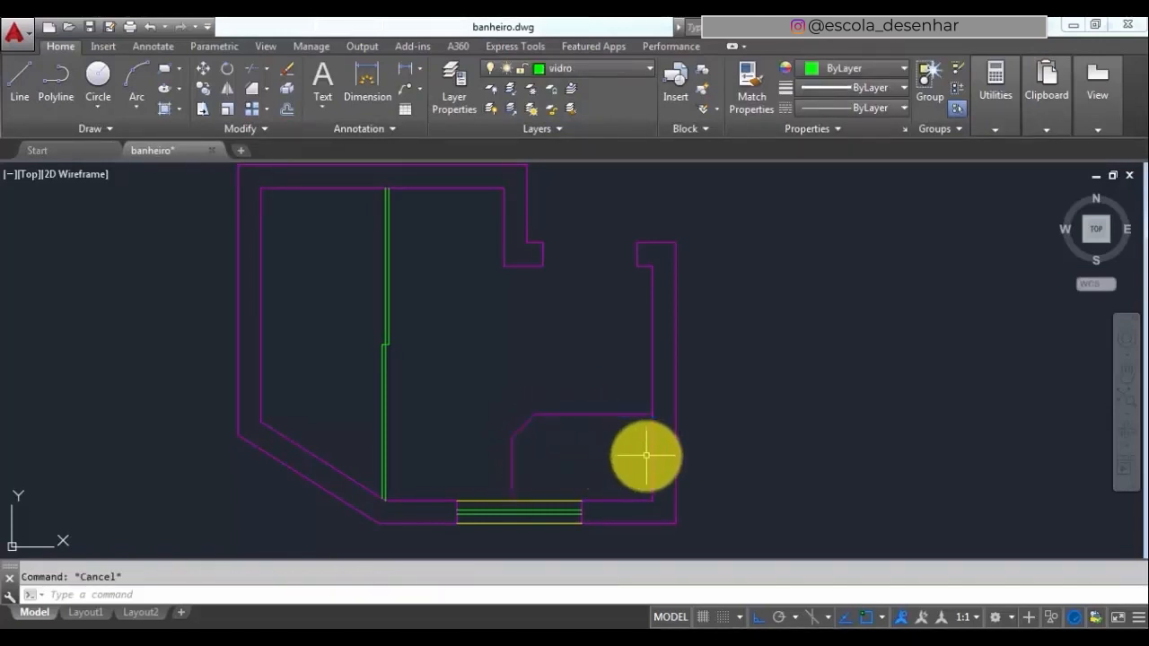
- Put the three countertop outline lines on the mobiliario layer and make that layer current
left_click(599, 469)
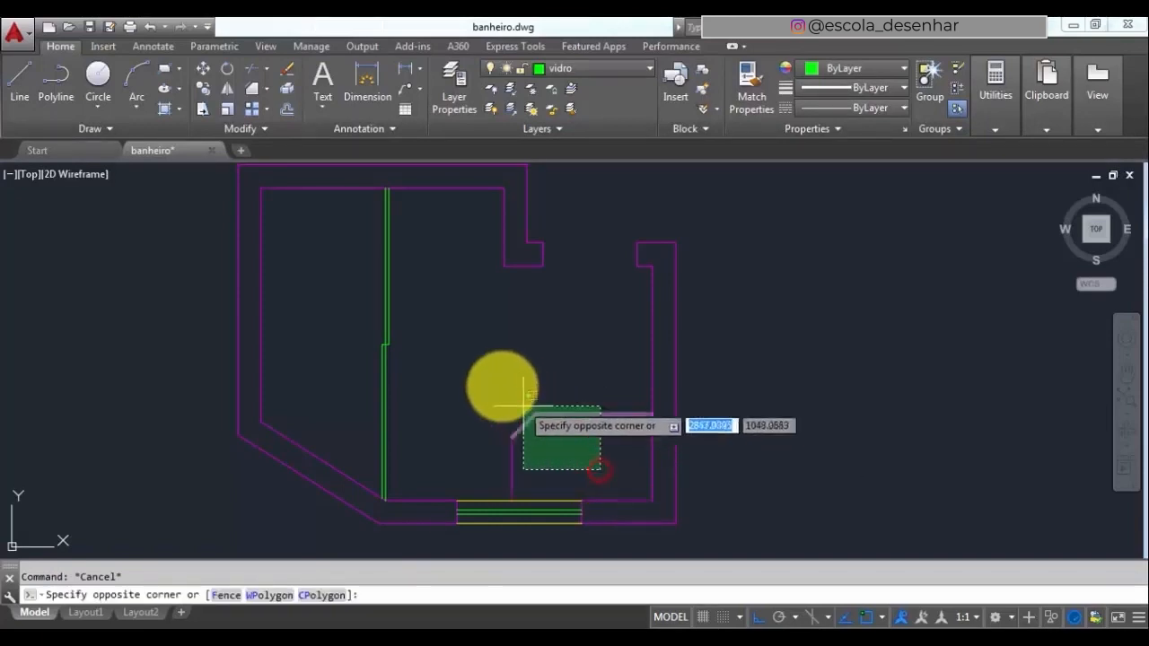
left_click(602, 469)
left_click(603, 473)
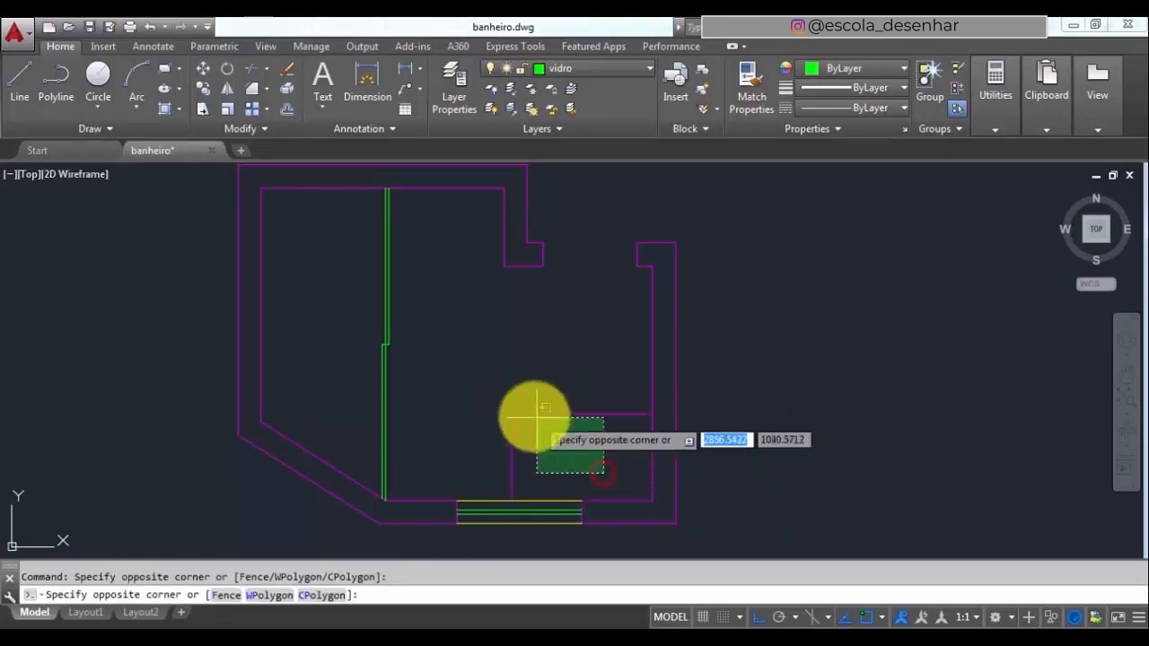
left_click(458, 379)
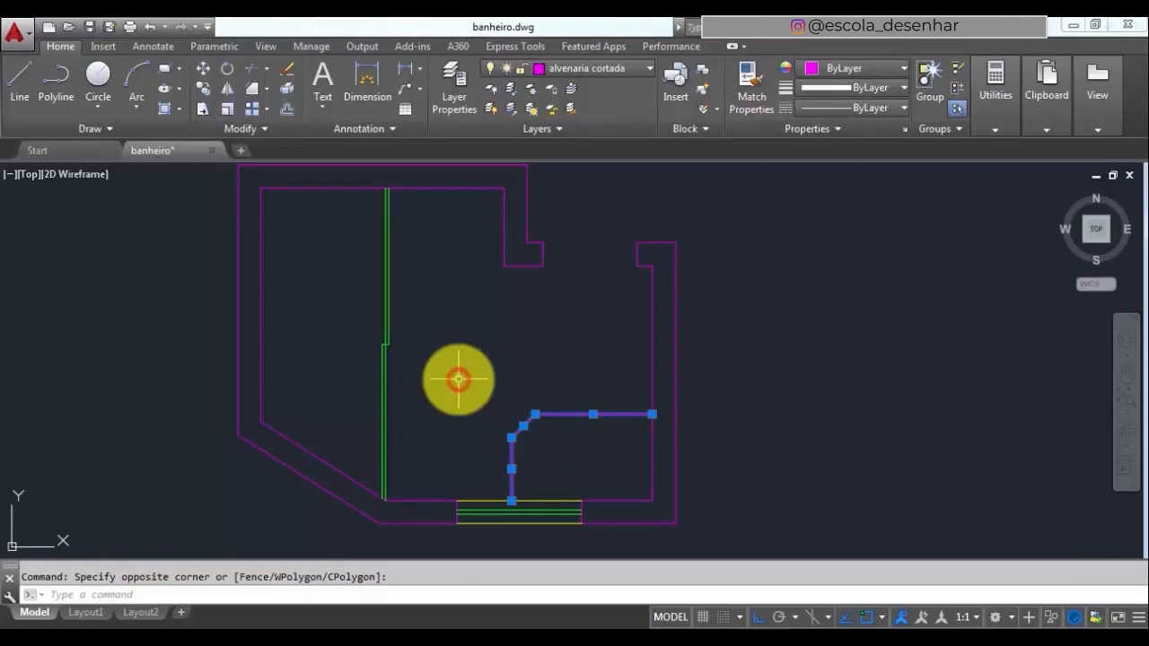
left_click(594, 68)
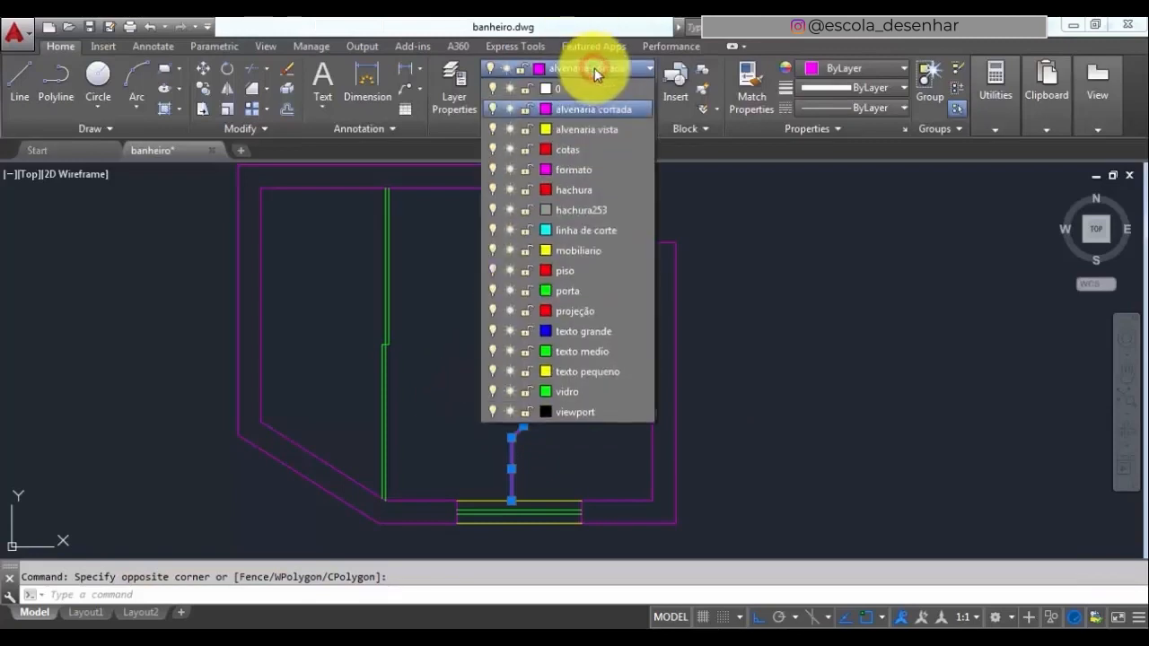
left_click(593, 248)
key("Escape")
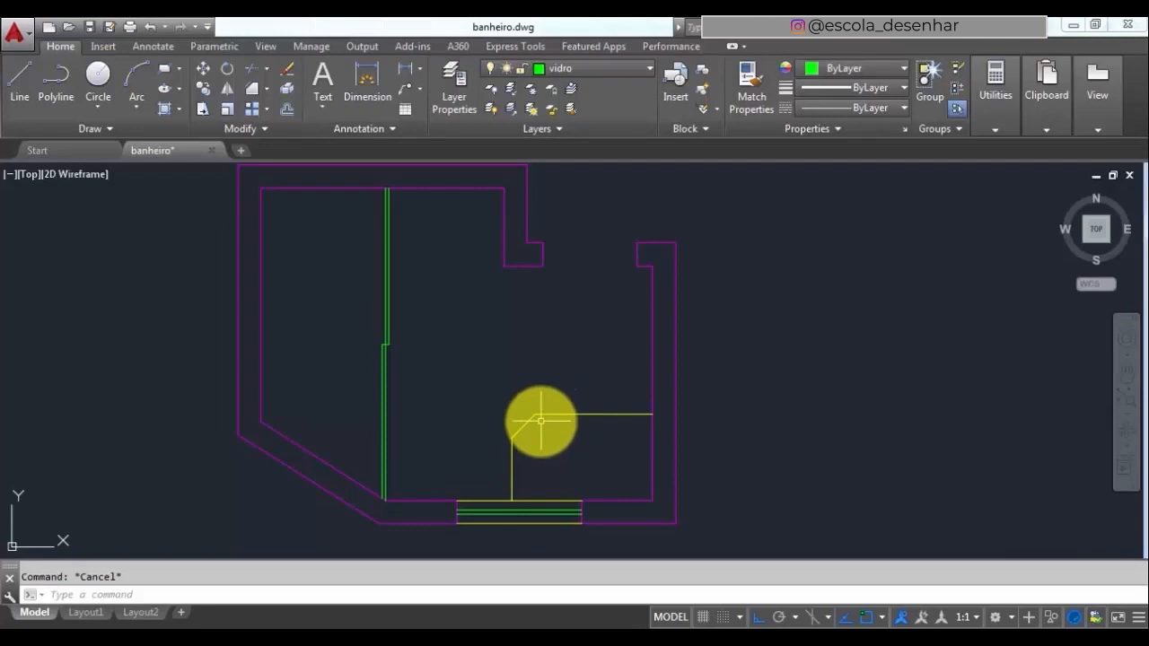
left_click(538, 418)
key("Delete")
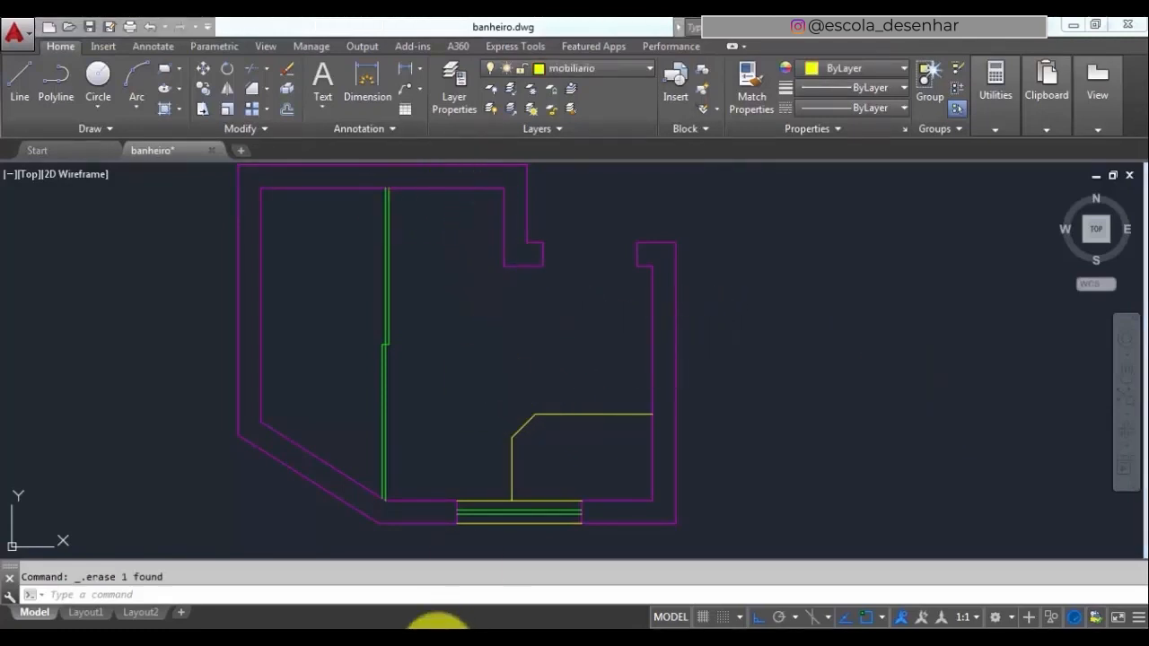
- Check the hatched rectangular fixture in the reference PDF, and in AutoCAD draw a 55 by 35 rectangle in the empty area right of the plan
left_click(448, 628)
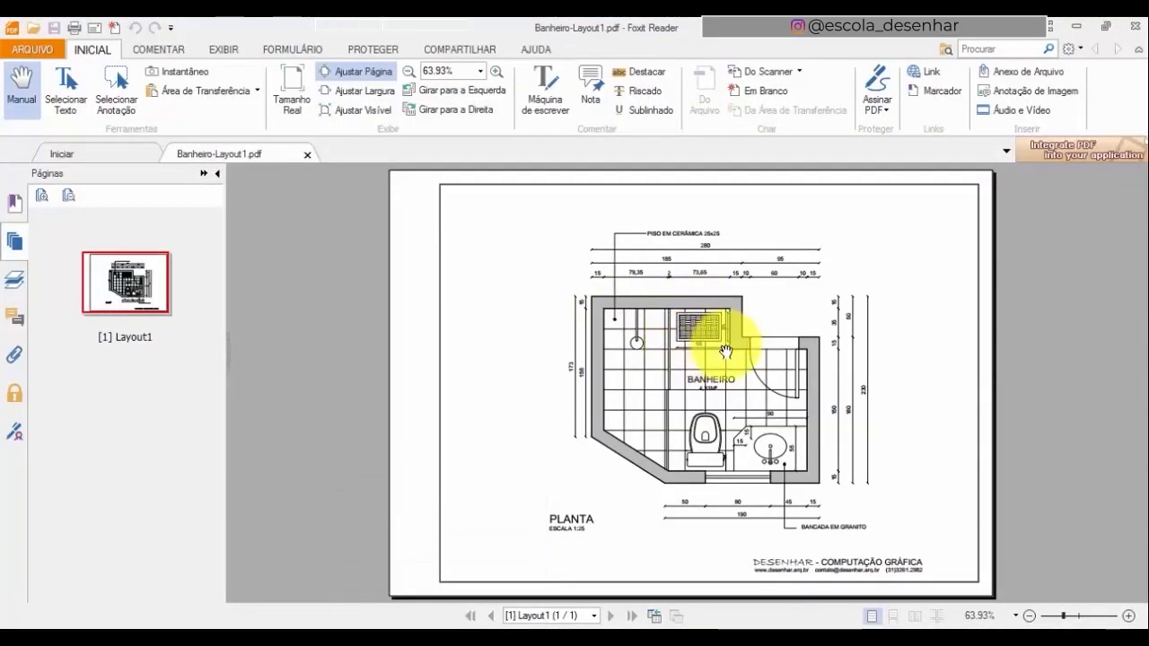
left_click(359, 626)
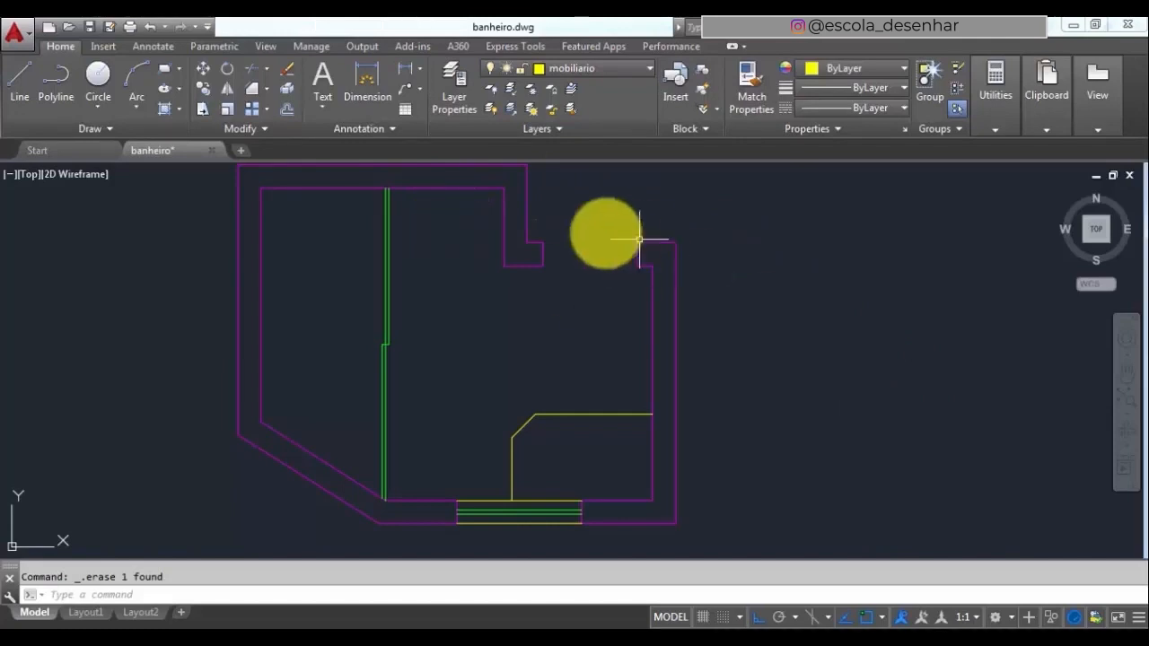
mouse_move(664, 242)
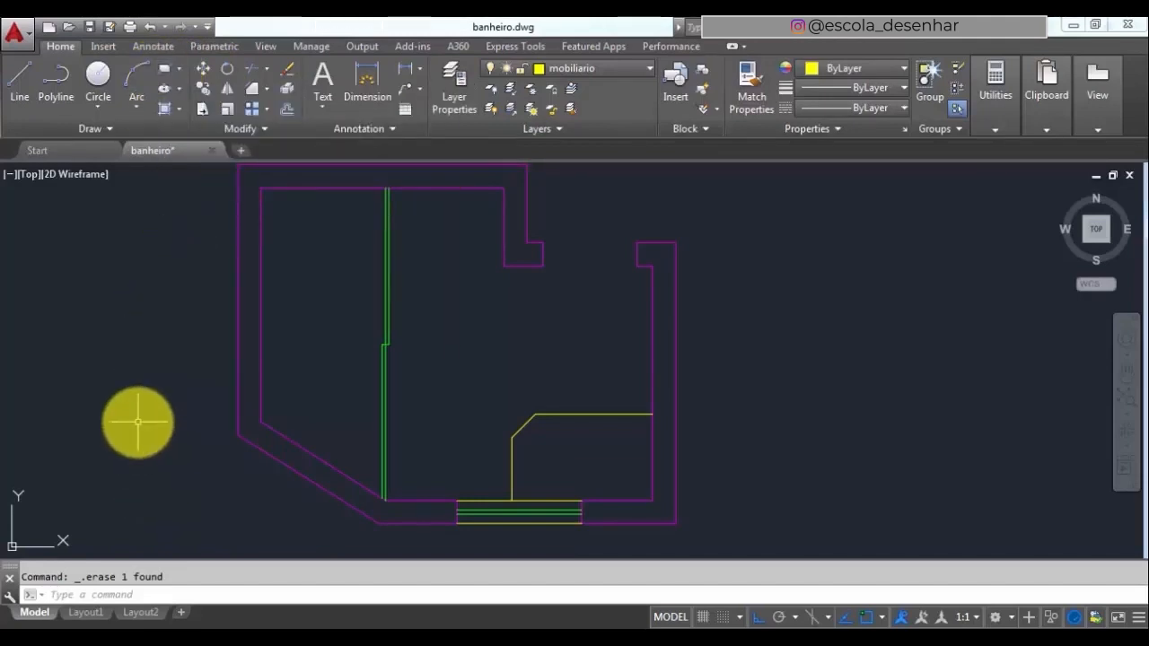
type("rec")
key("Return")
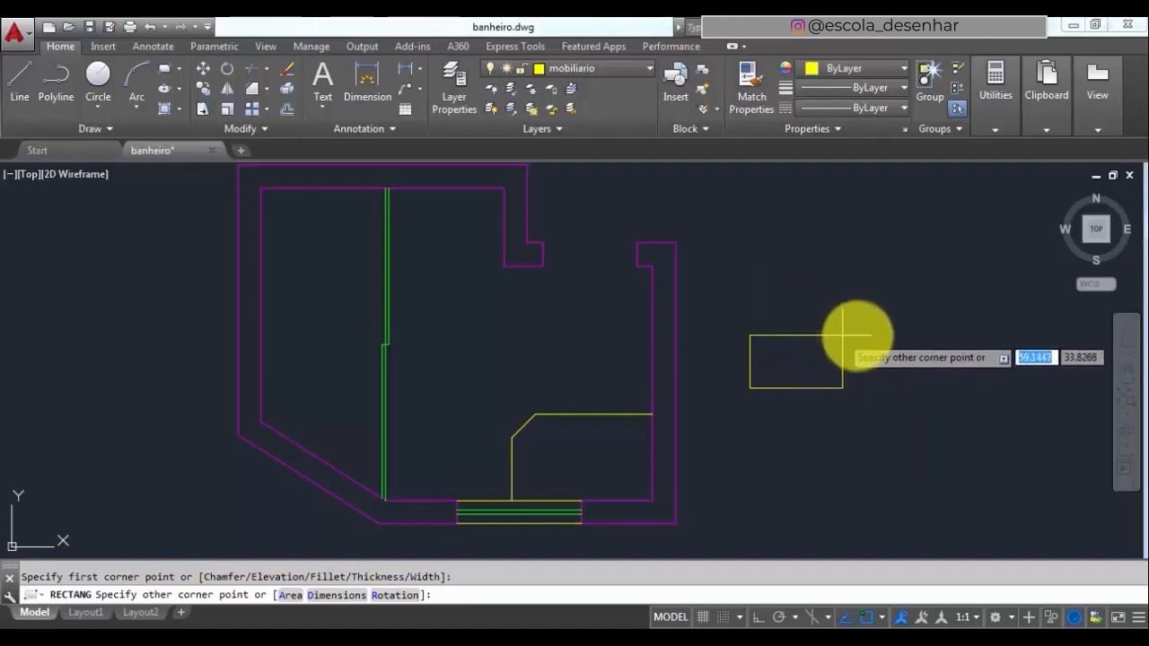
type("55")
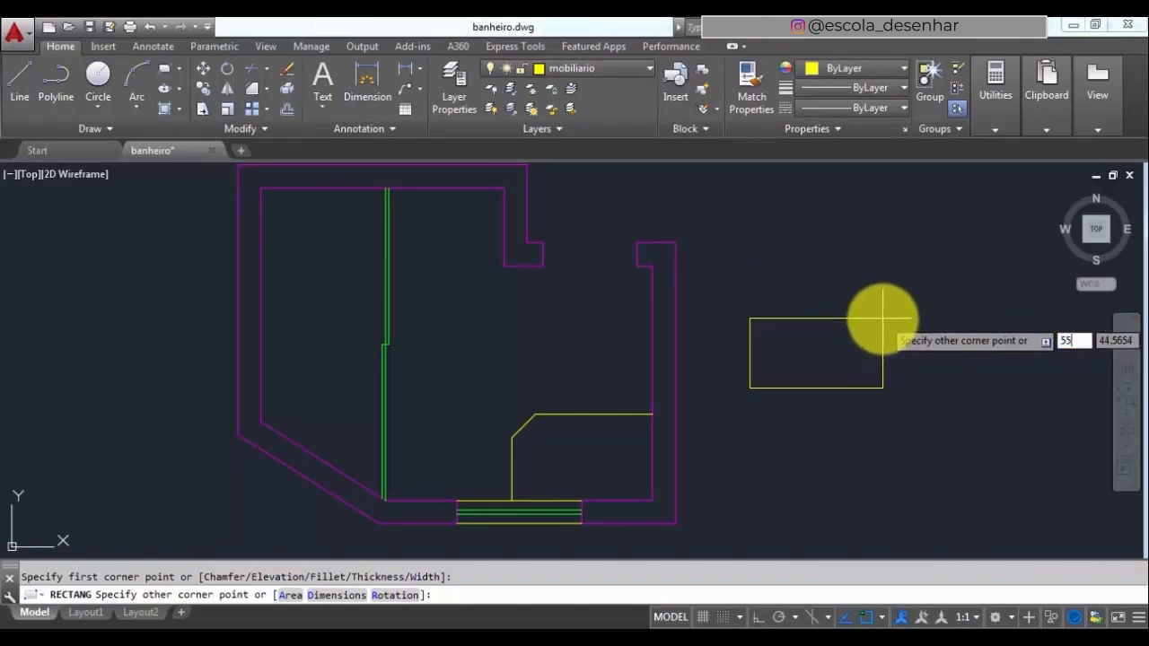
key("Tab")
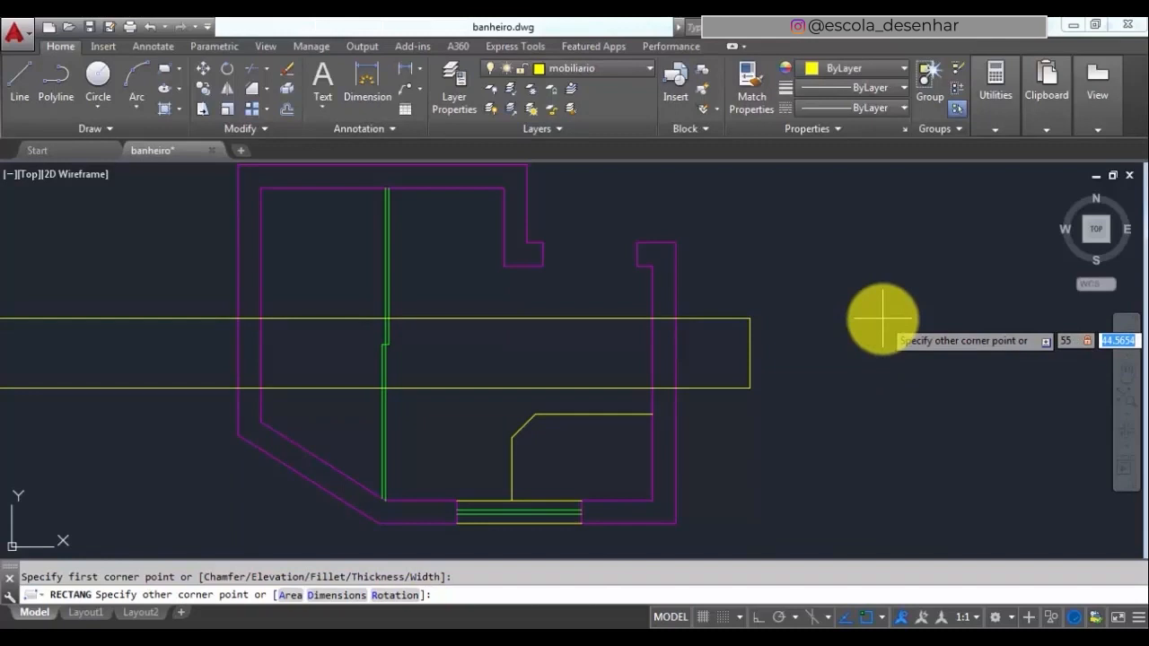
type("35")
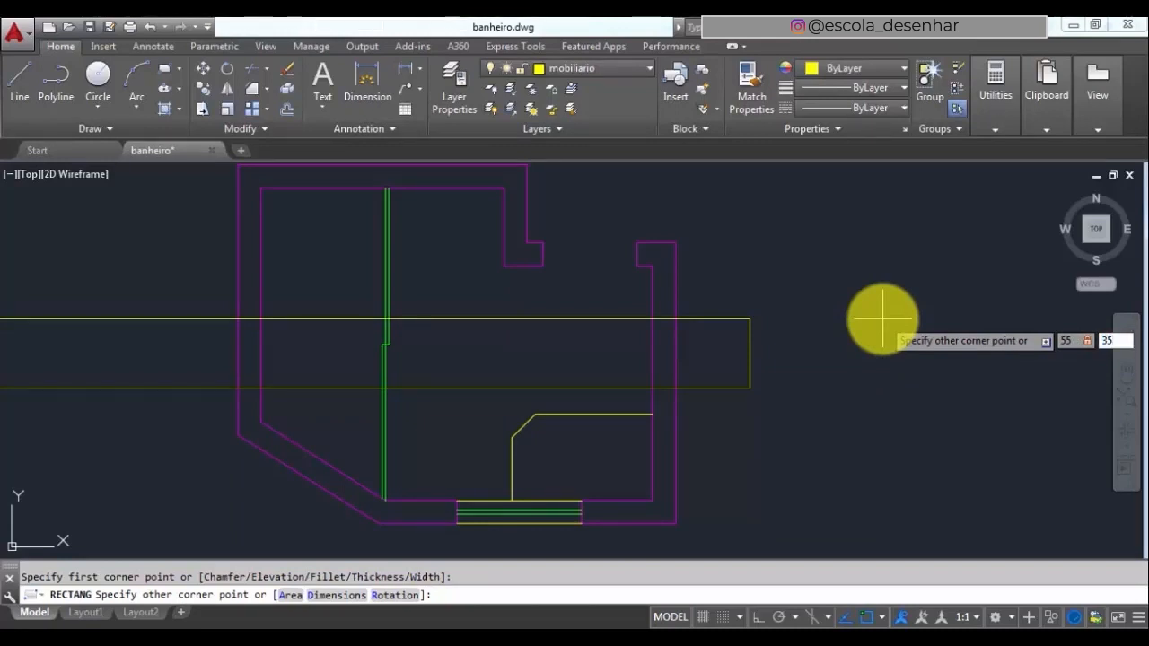
key("Return")
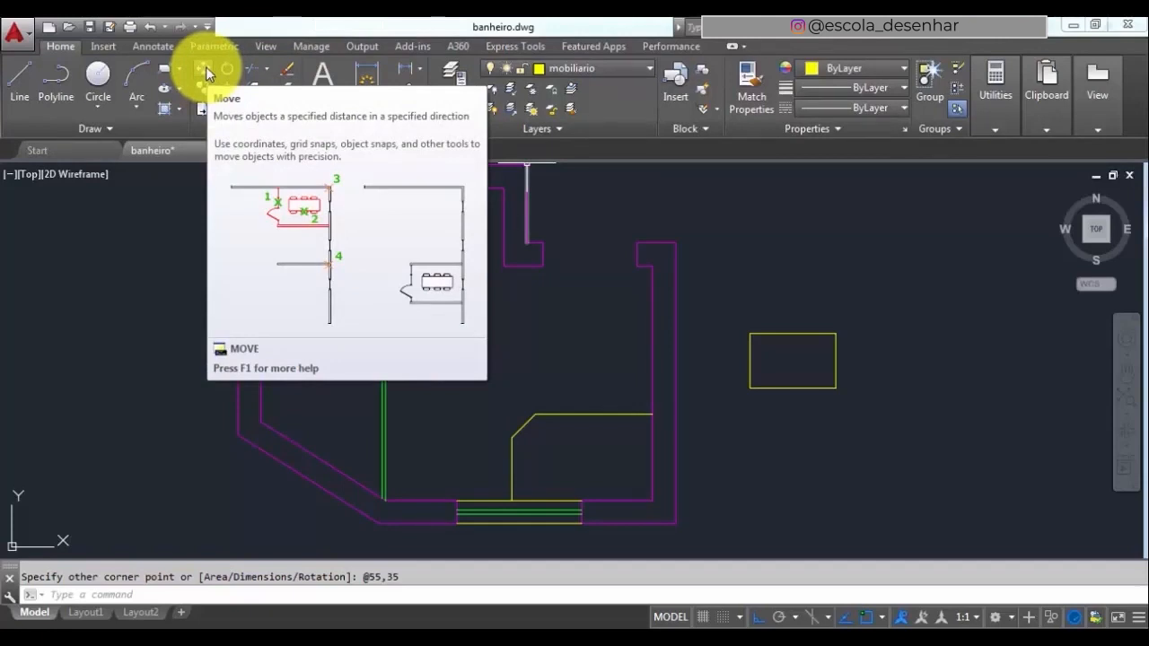
- Move the 55 by 35 rectangle by its lower-left corner, with Ortho off, into the upper alcove between the glass partition and the wall
type("m")
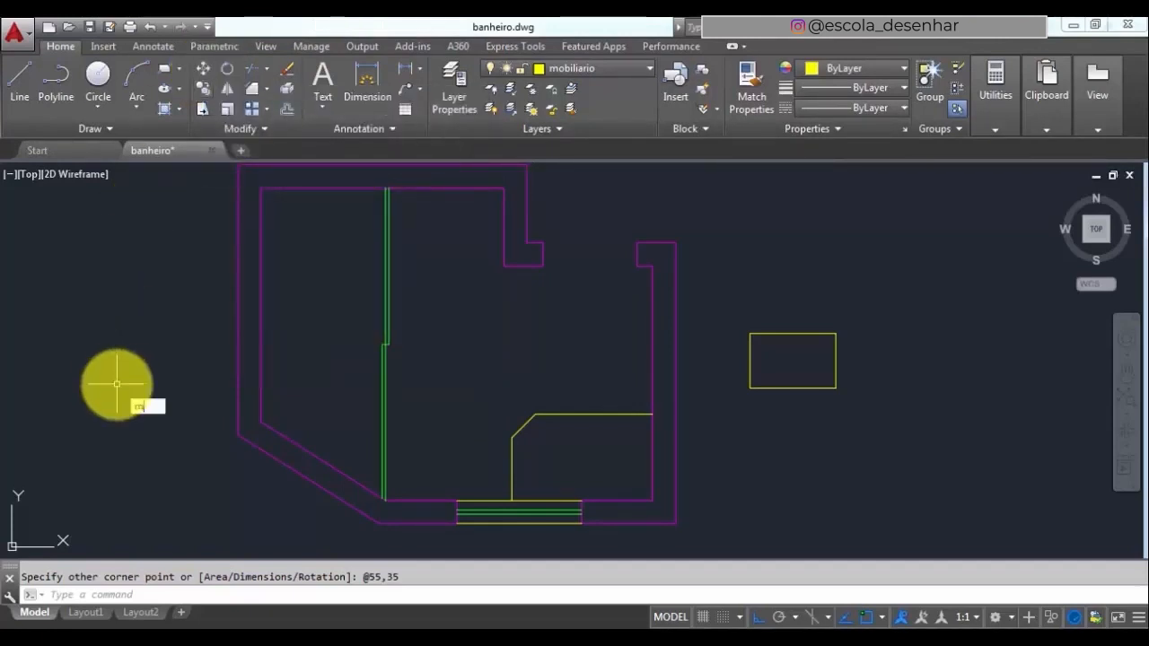
key("Return")
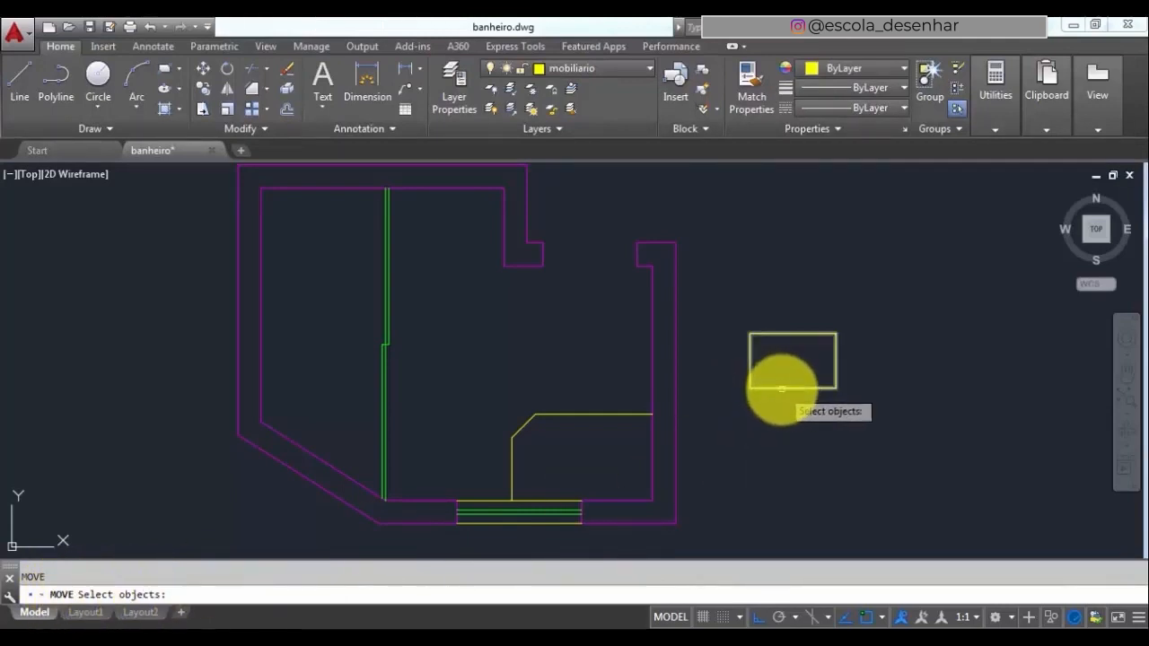
left_click(906, 421)
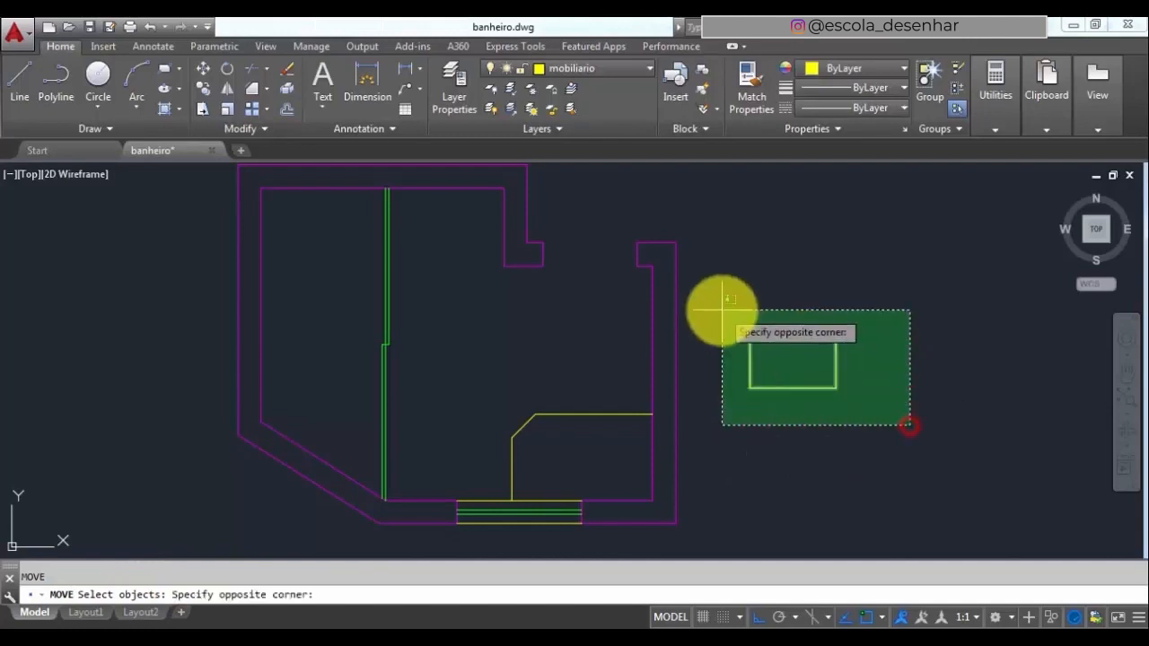
left_click(722, 308)
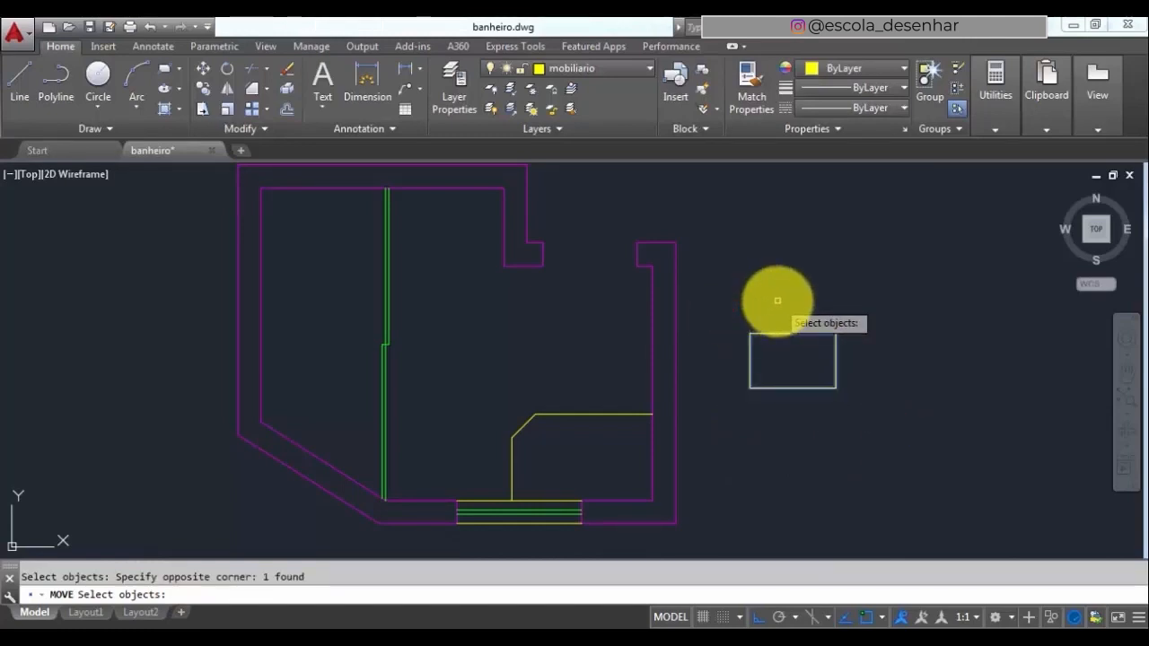
key("Return")
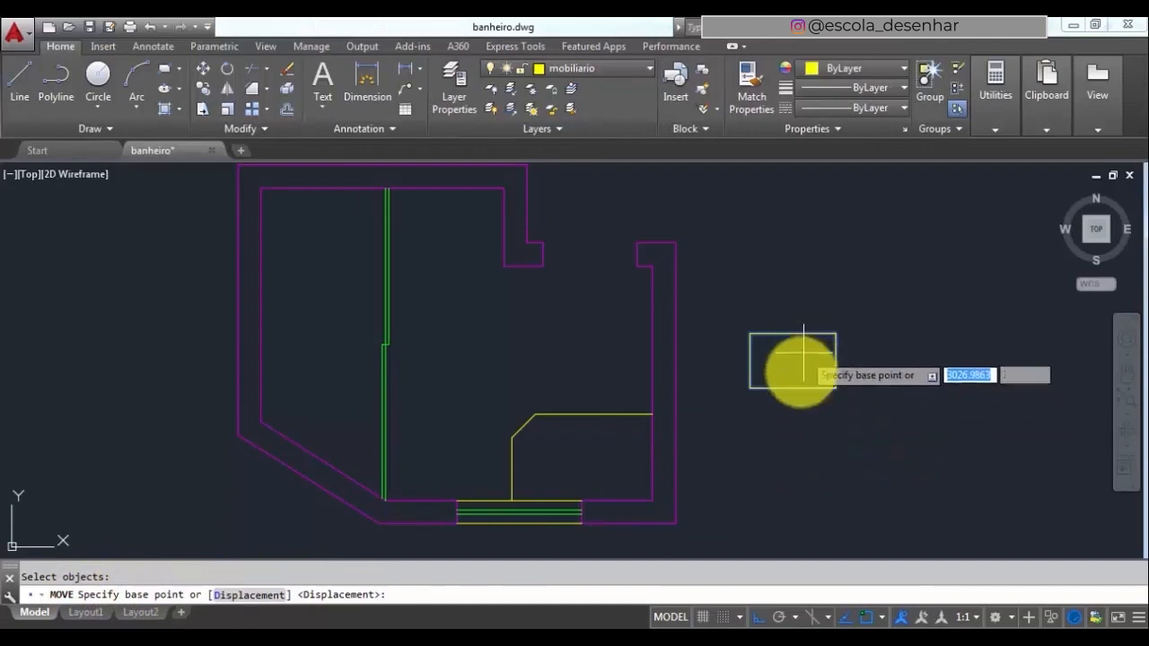
left_click(749, 388)
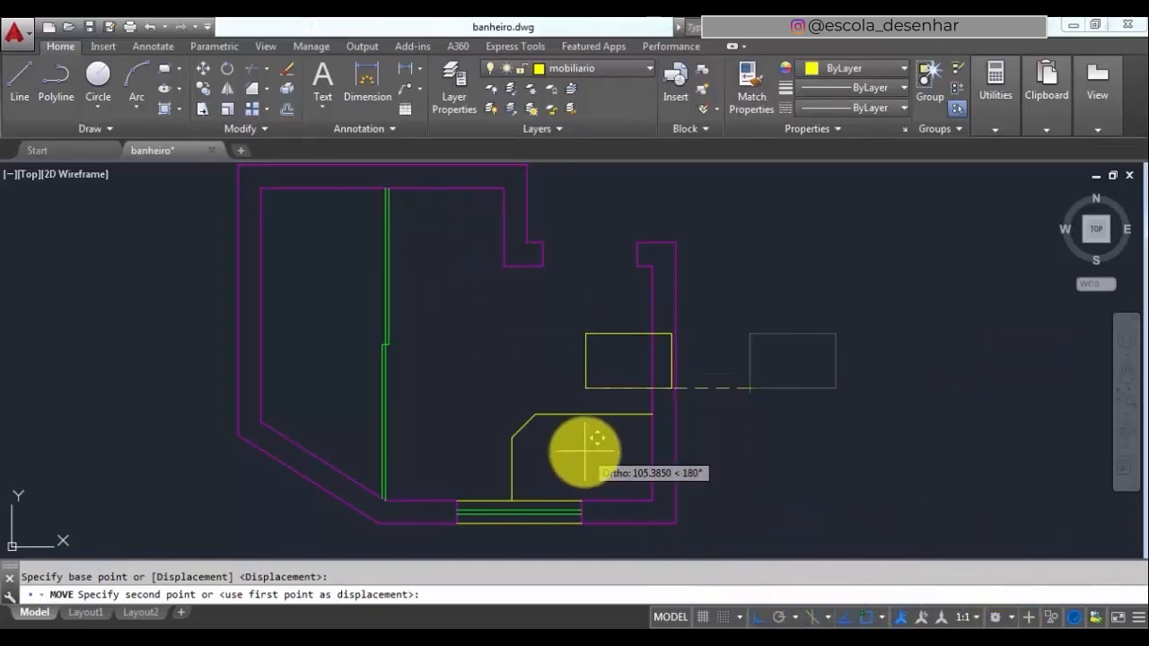
key("F8")
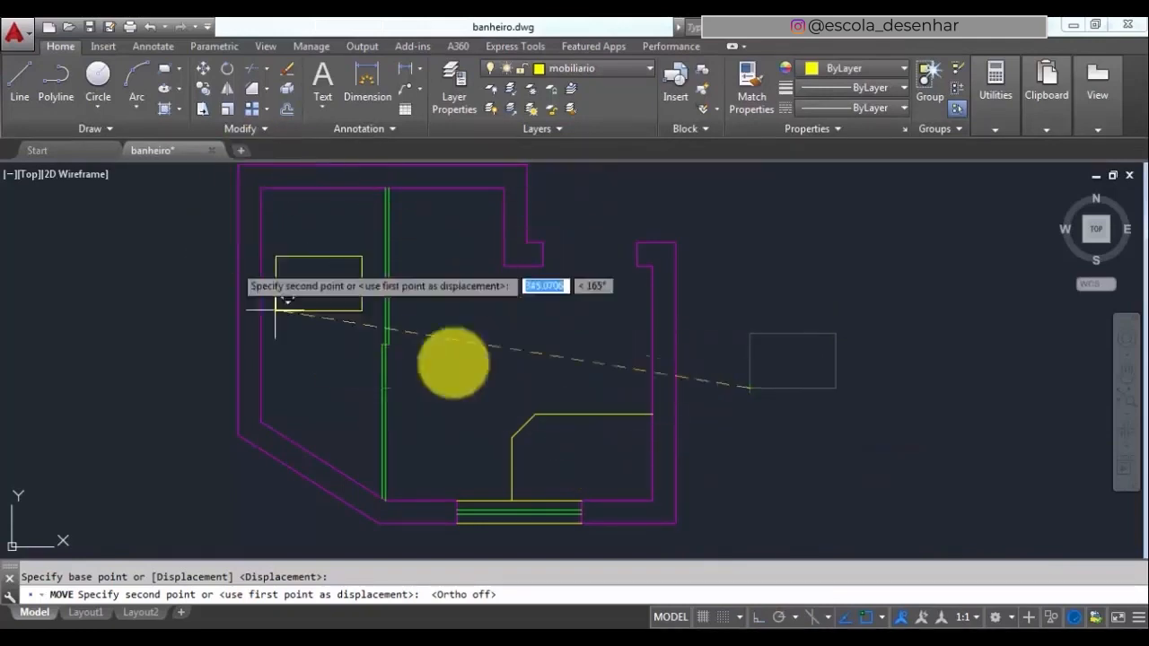
left_click(401, 254)
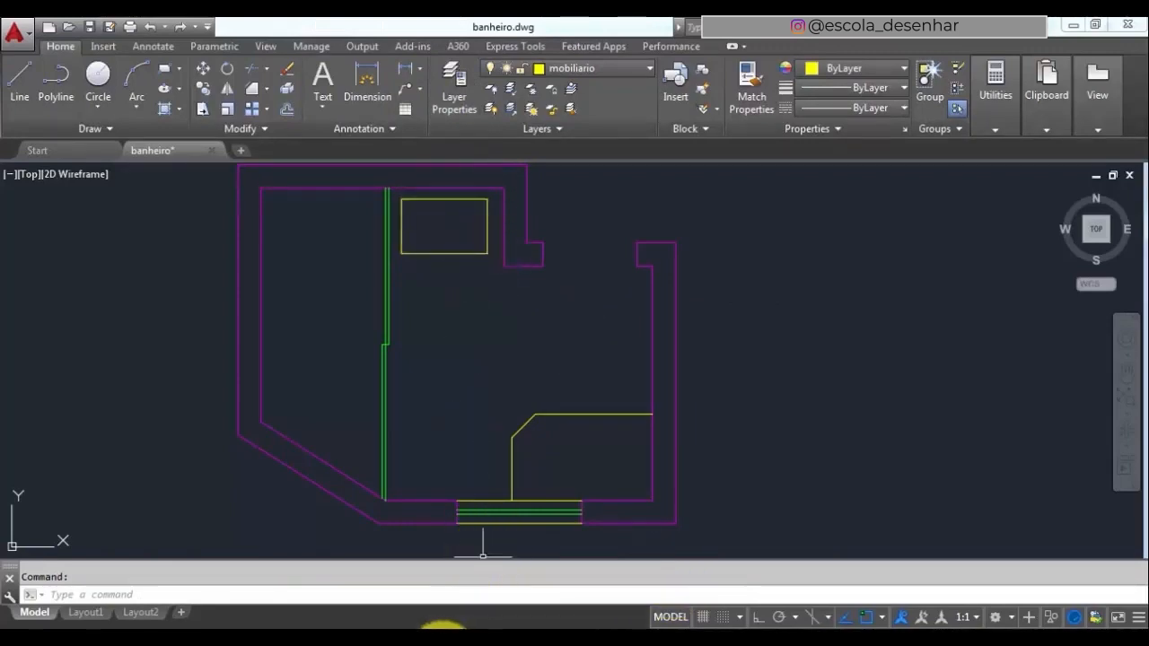
- Check the rectangular fixture in the reference PDF and, in AutoCAD, offset the 55 by 35 rectangle inward by 3
left_click(442, 640)
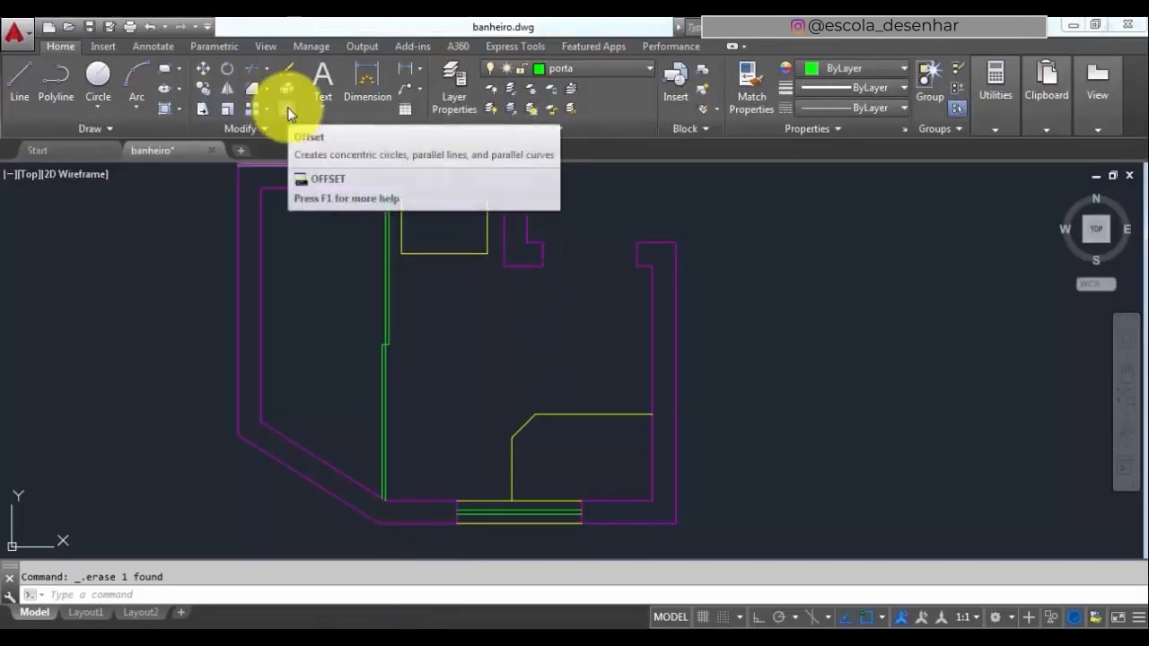
left_click(287, 108)
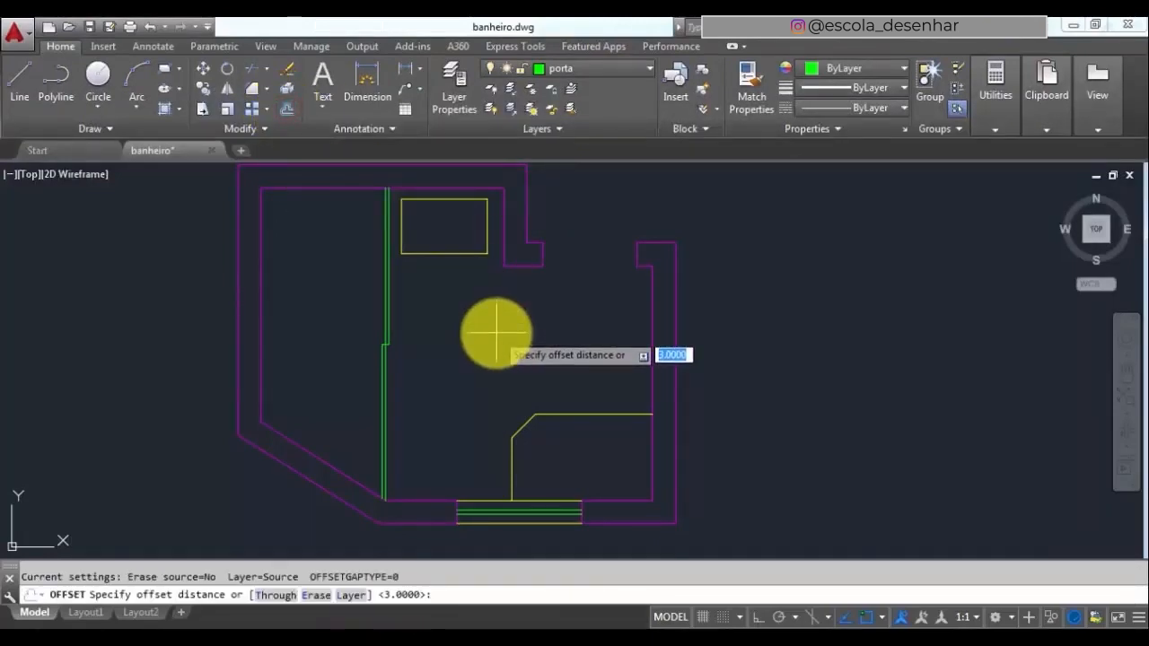
type("3")
key("Return")
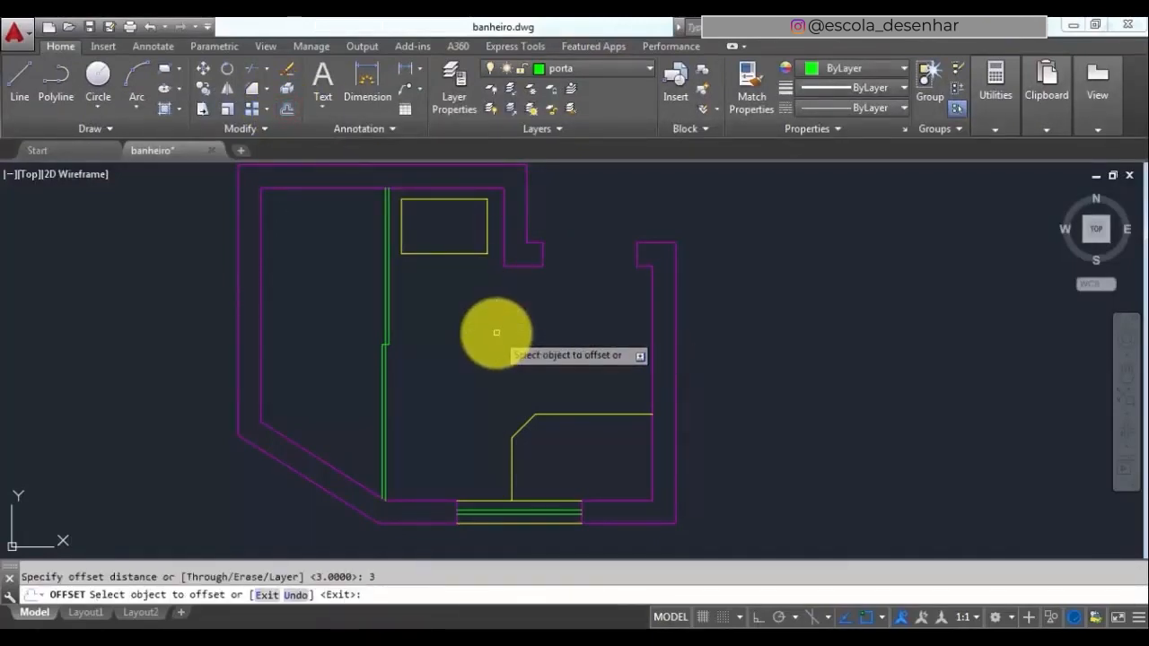
left_click(465, 200)
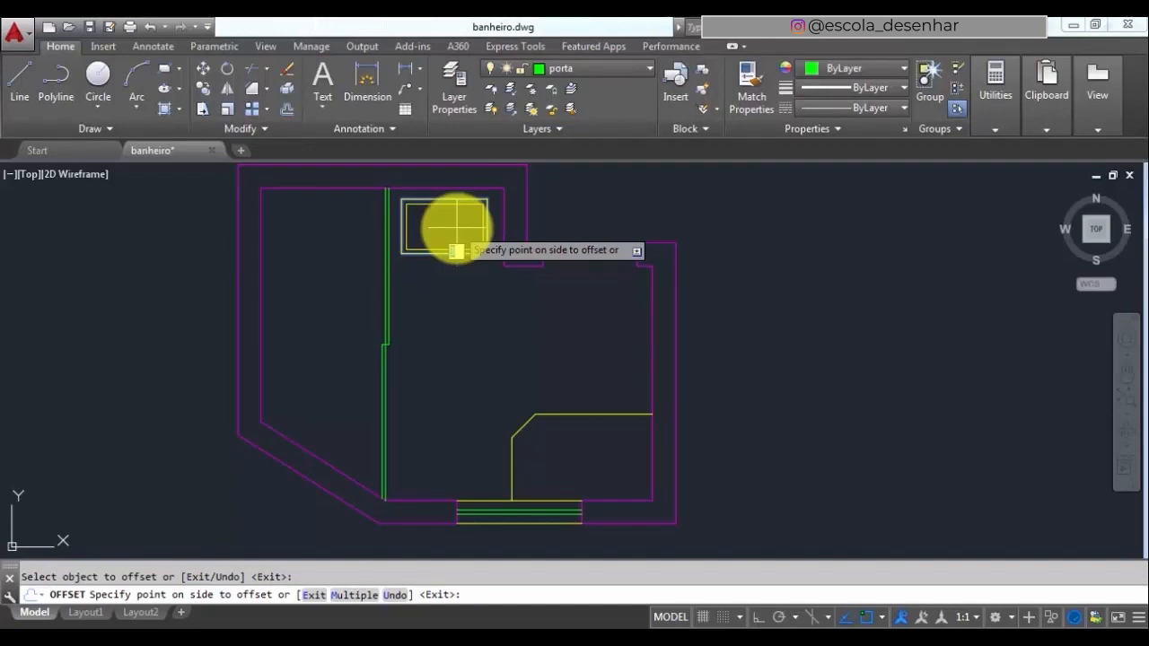
left_click(456, 225)
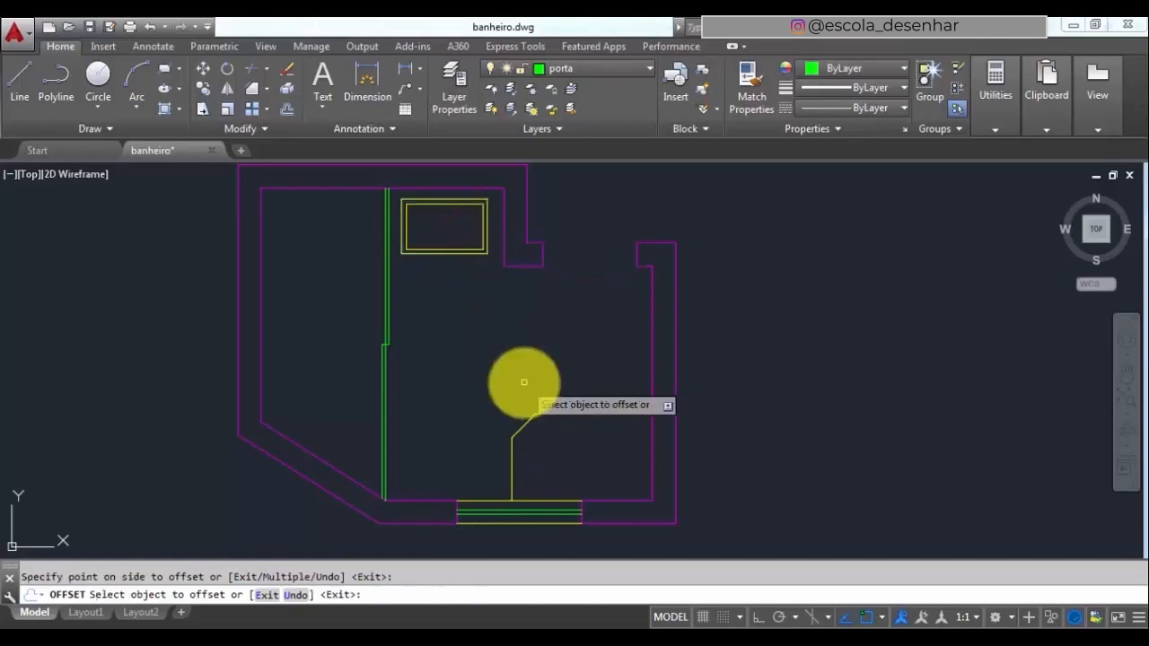
key("Return")
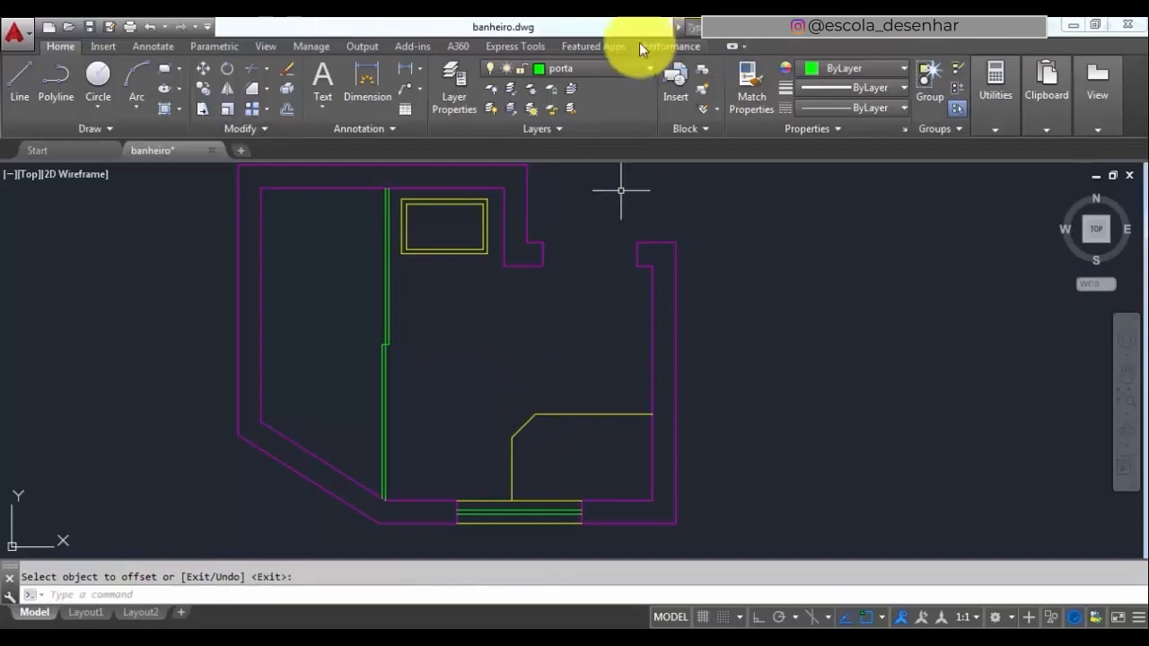
- Make the porta layer current, check the door in the reference PDF and return to AutoCAD
left_click(628, 70)
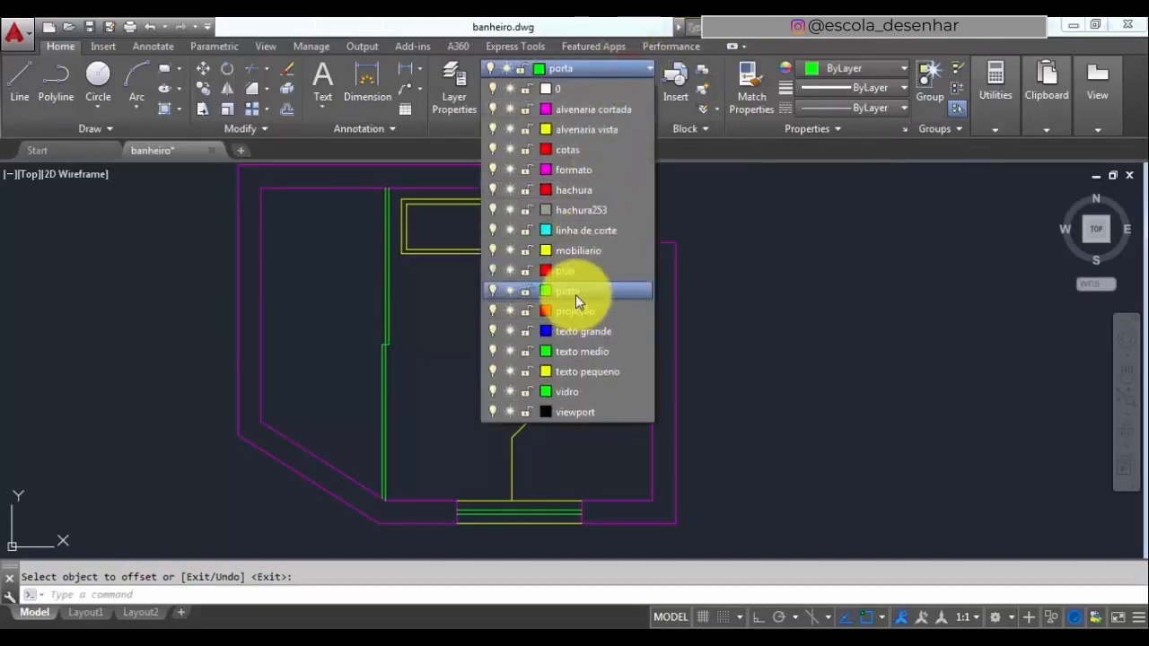
left_click(575, 289)
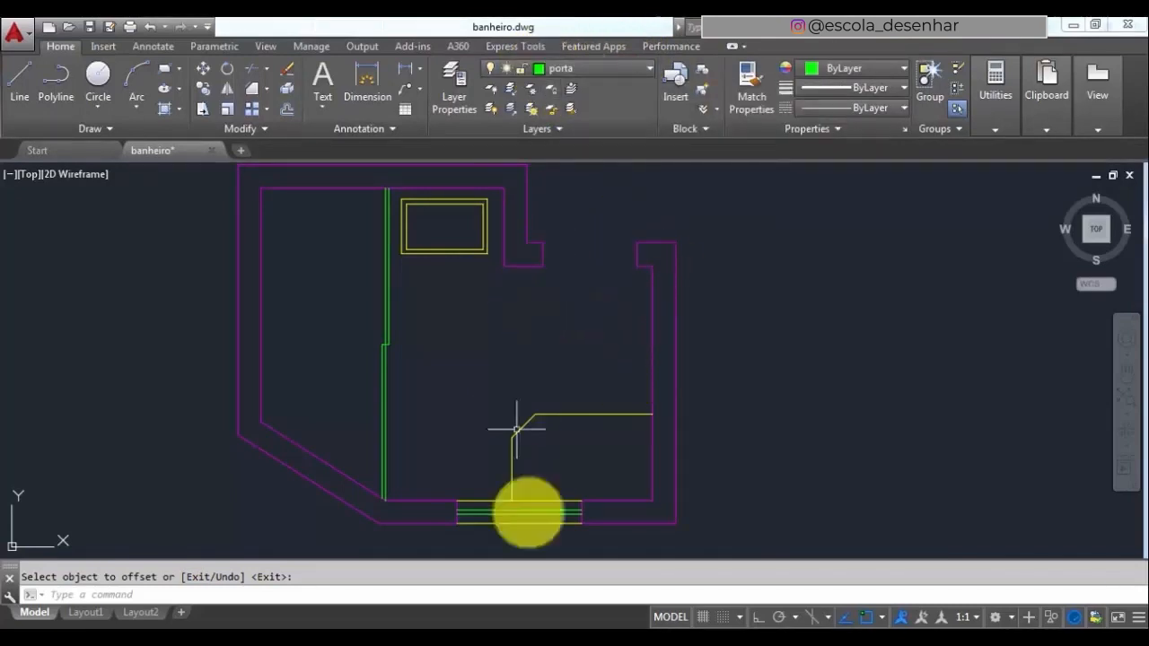
left_click(440, 642)
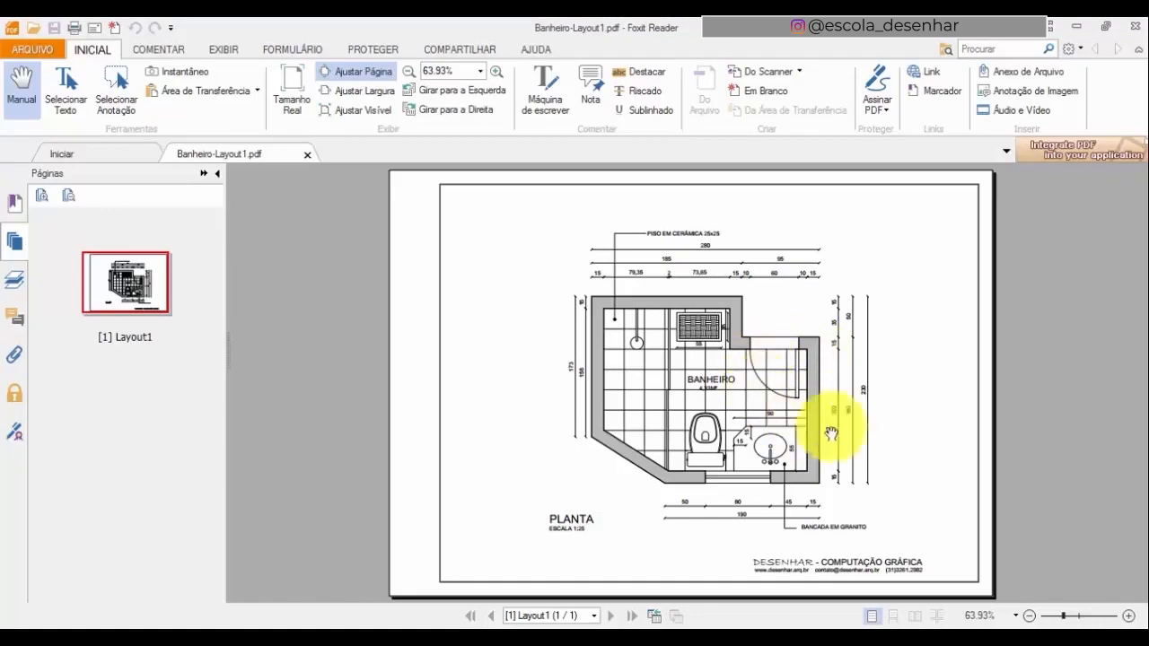
left_click(350, 641)
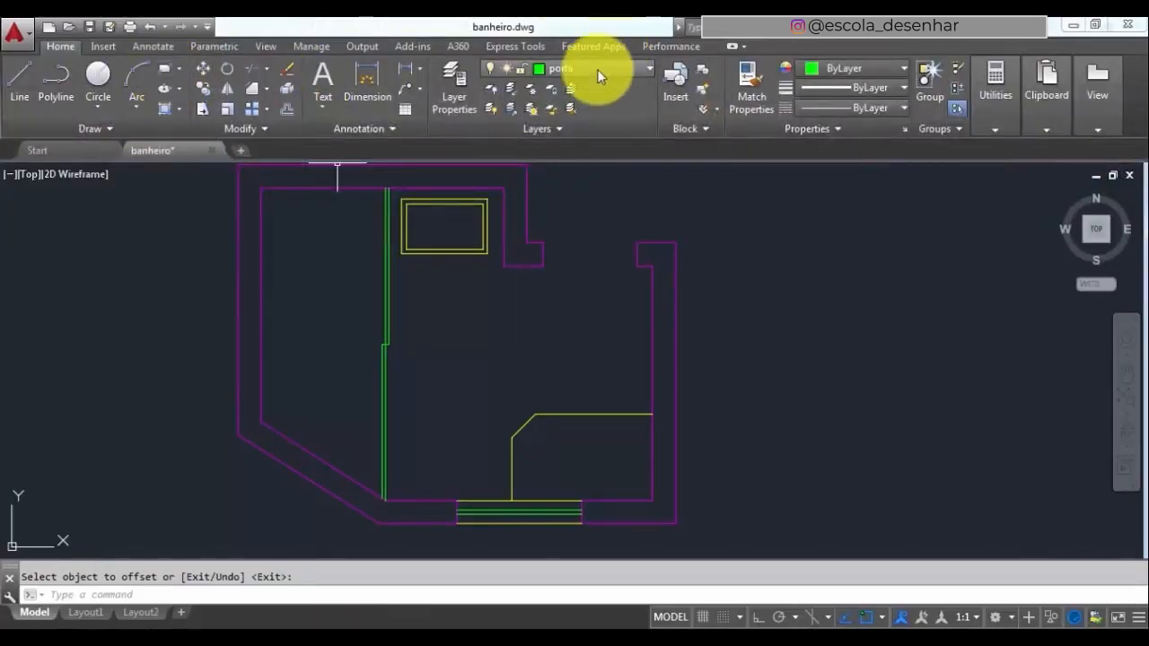
- Draw the open door leaf as a rectangle of -3 by -60 from the inner corner of the doorway's right jamb, and save the drawing
left_click(164, 68)
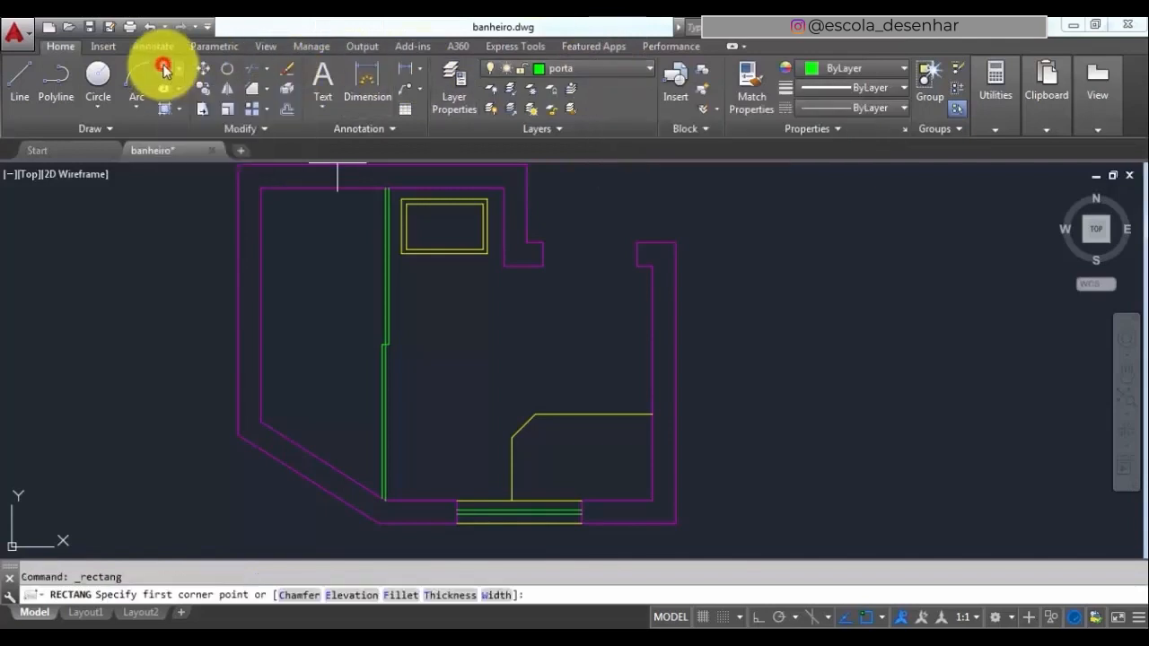
left_click(636, 266)
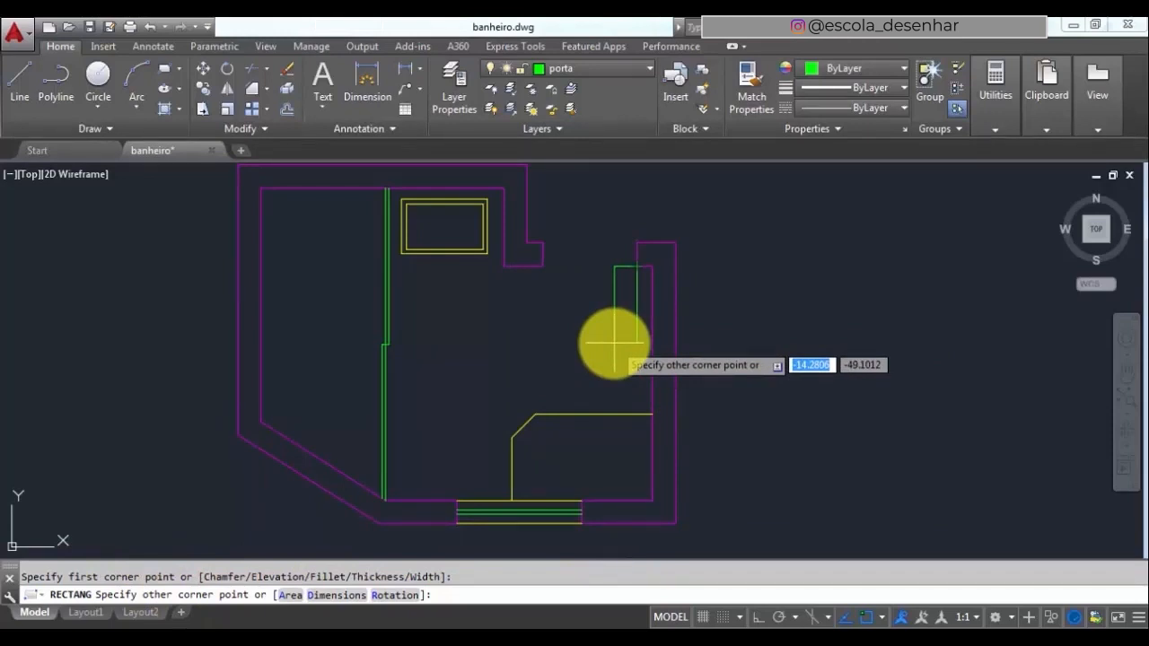
type("-3")
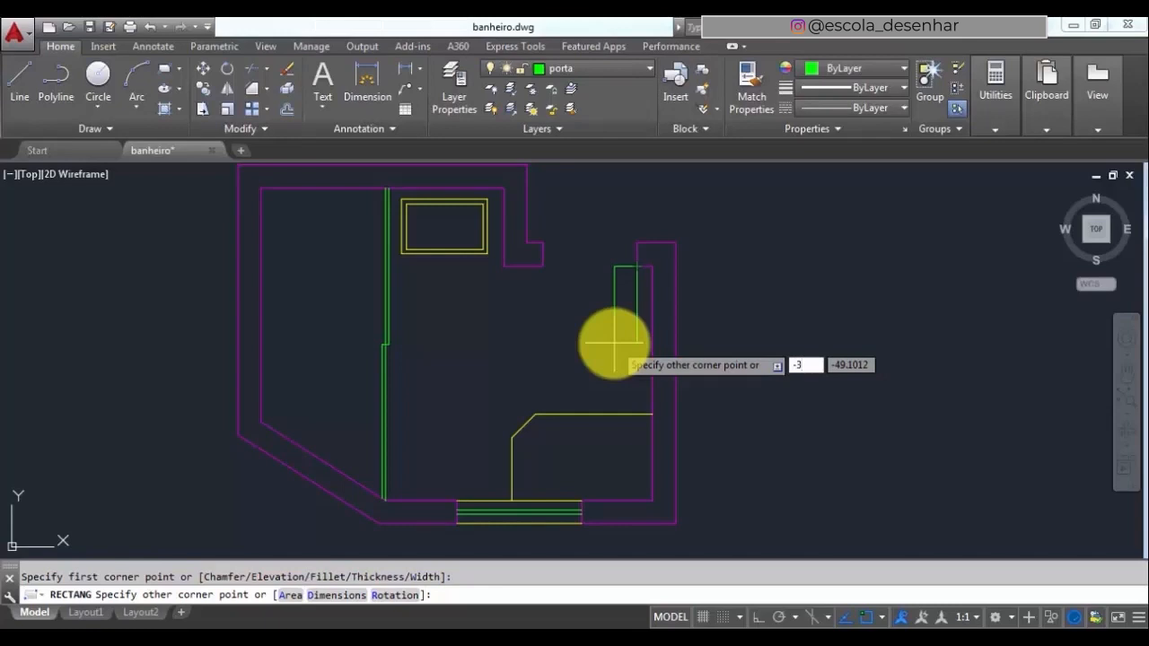
key("Tab")
type("-60")
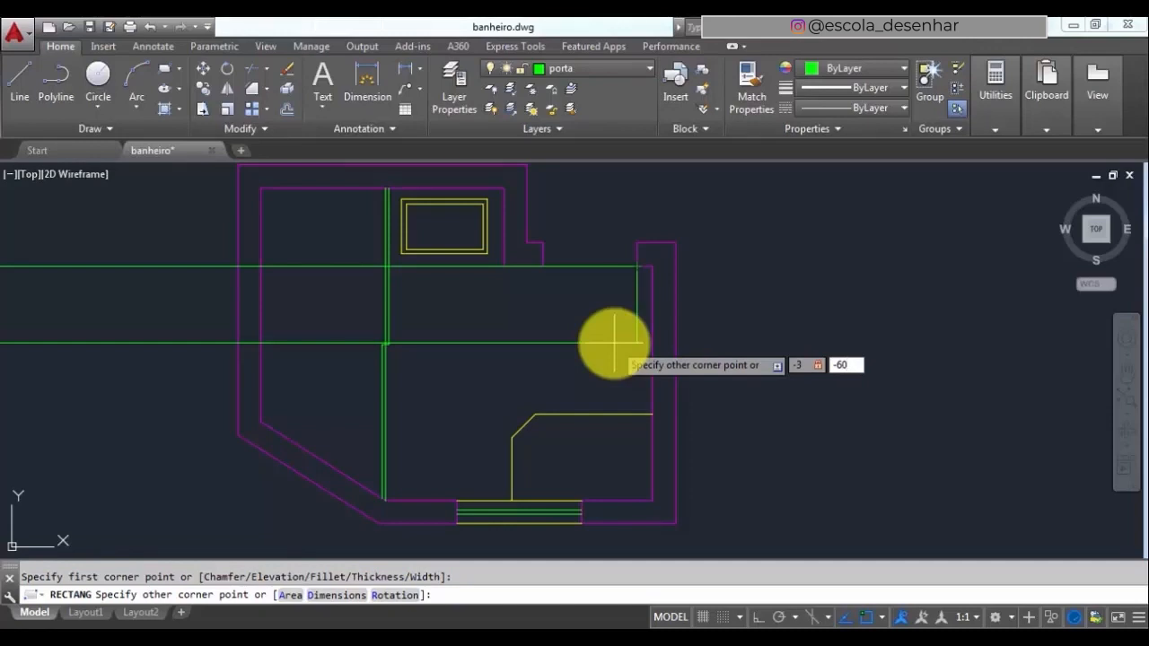
key("Return")
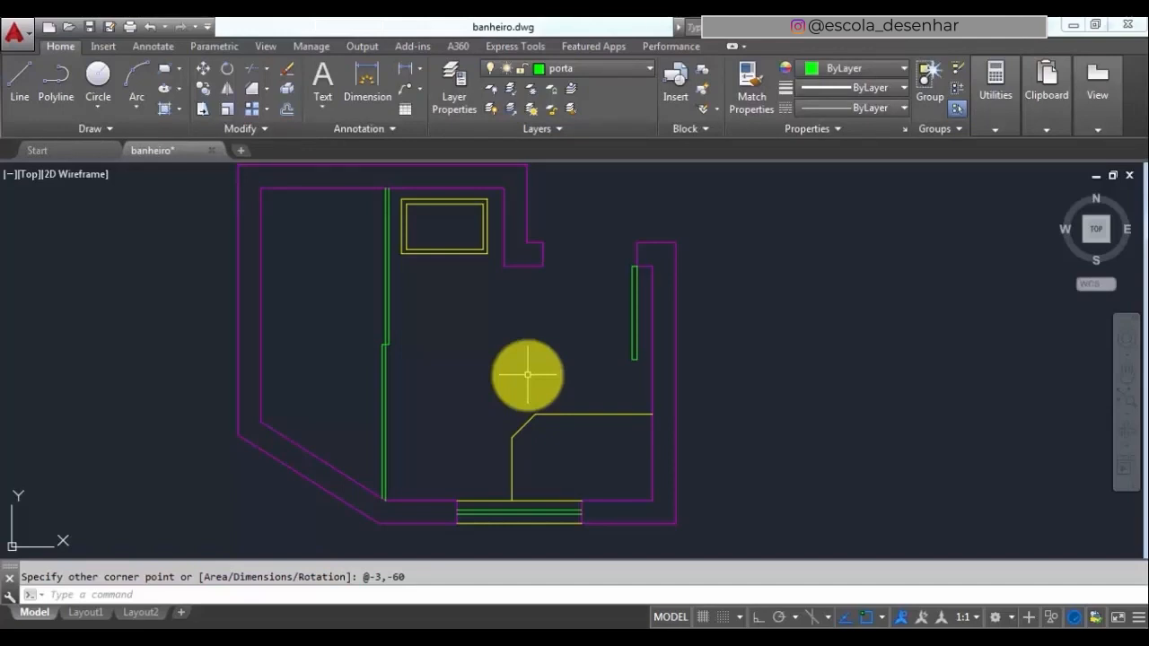
left_click(90, 29)
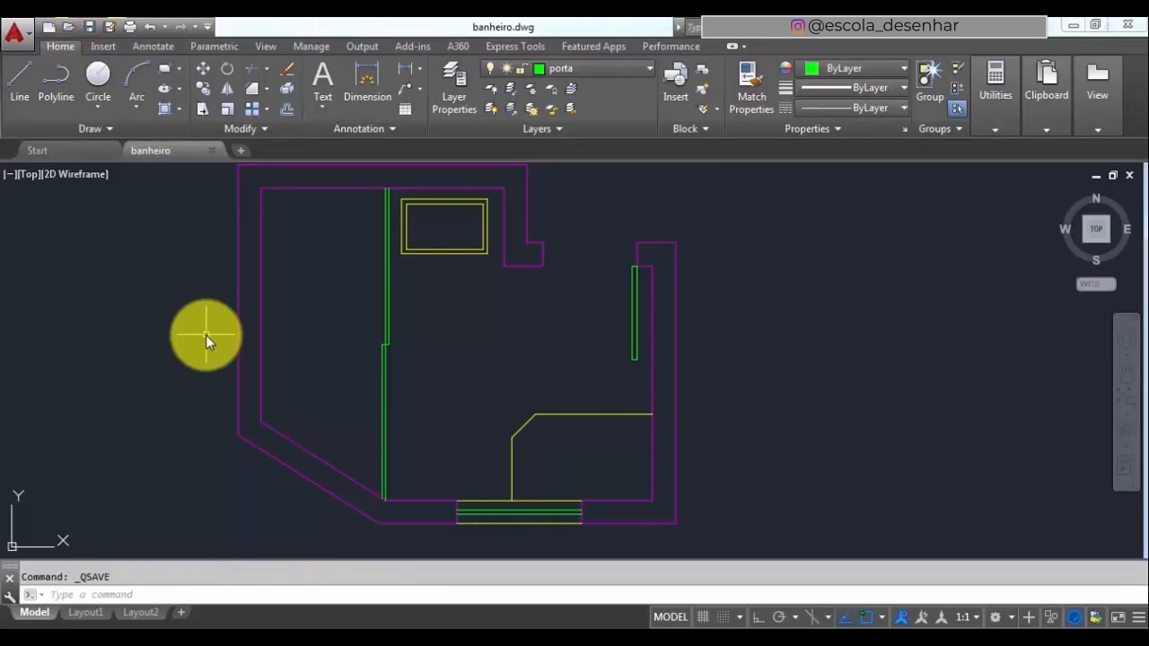